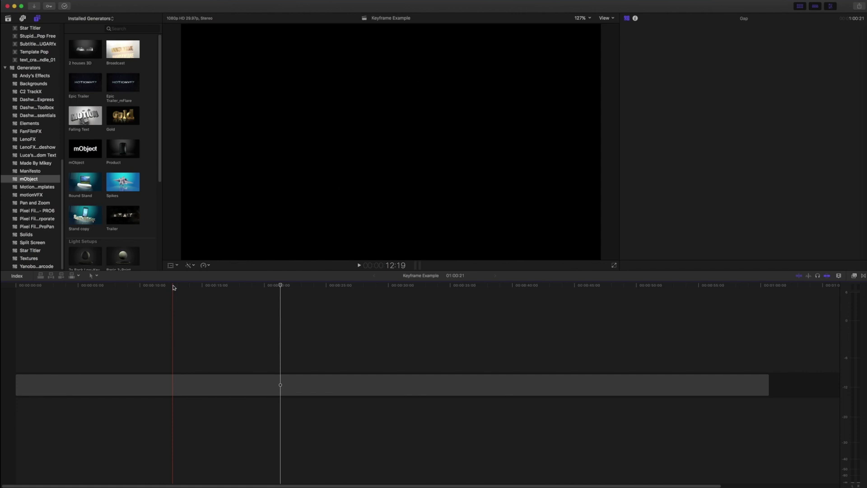
- Add the Product generator from the mObject category at the start, above the gap clip, and extend it to the gap's end
{"action": "left_click", "coordinate": [184, 287]}
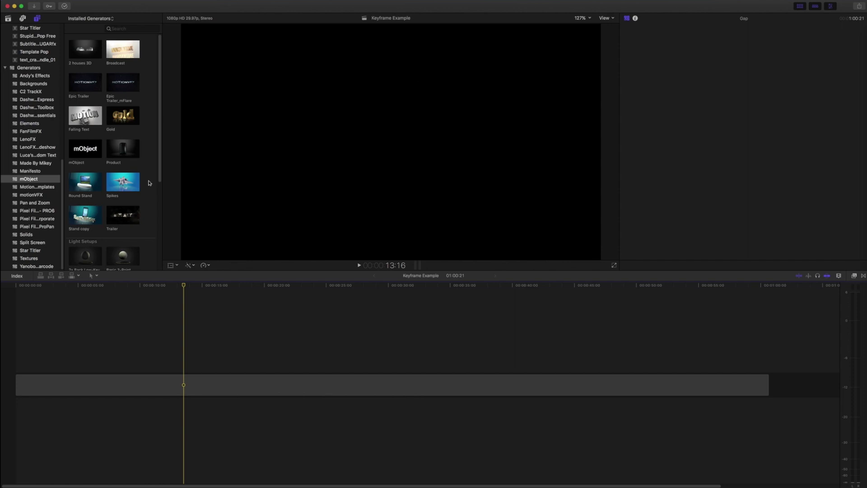
{"action": "left_click", "coordinate": [30, 180]}
{"action": "left_click_drag", "start_coordinate": [122, 148], "coordinate": [46, 348]}
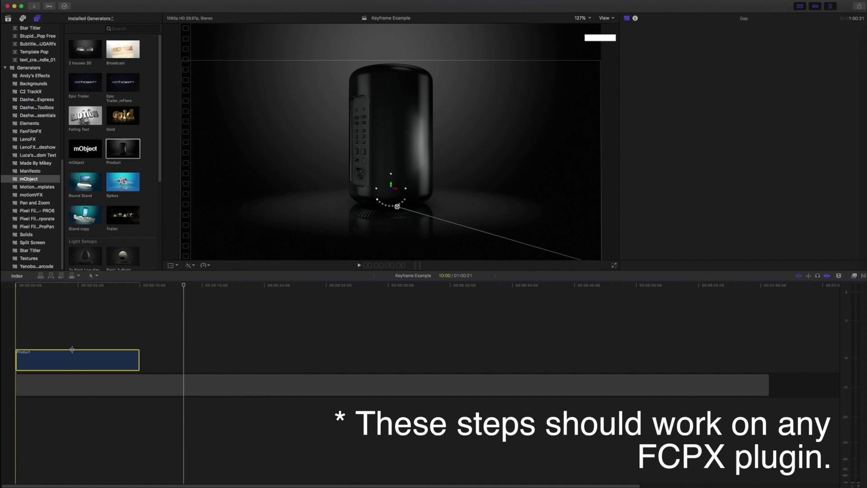
{"action": "left_click", "coordinate": [79, 286]}
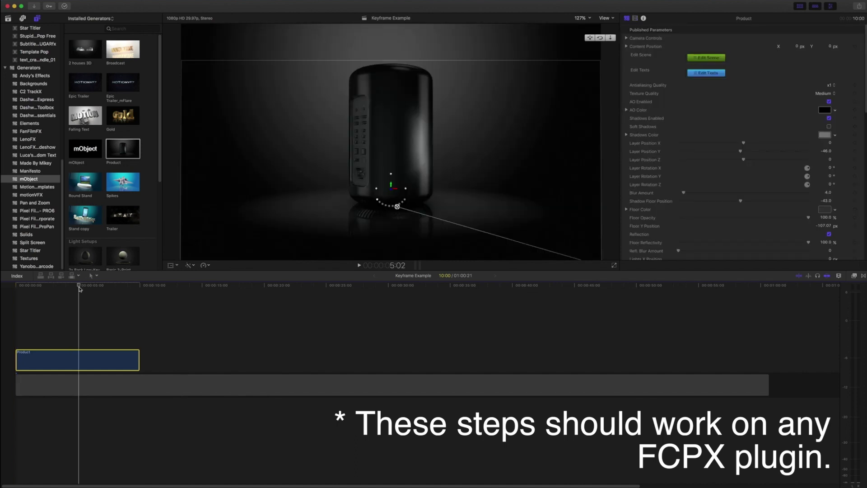
{"action": "left_click_drag", "start_coordinate": [138, 361], "coordinate": [769, 341]}
{"action": "left_click", "coordinate": [19, 360]}
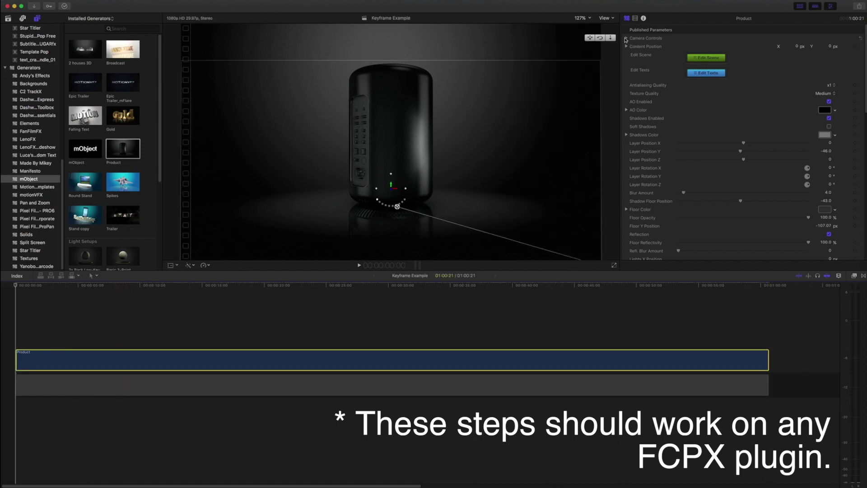
- Add keyframes at the clip's start for the X, Y and Z values of the Camera Controls' Position and Rotation
{"action": "left_click", "coordinate": [626, 39]}
{"action": "left_click", "coordinate": [628, 63]}
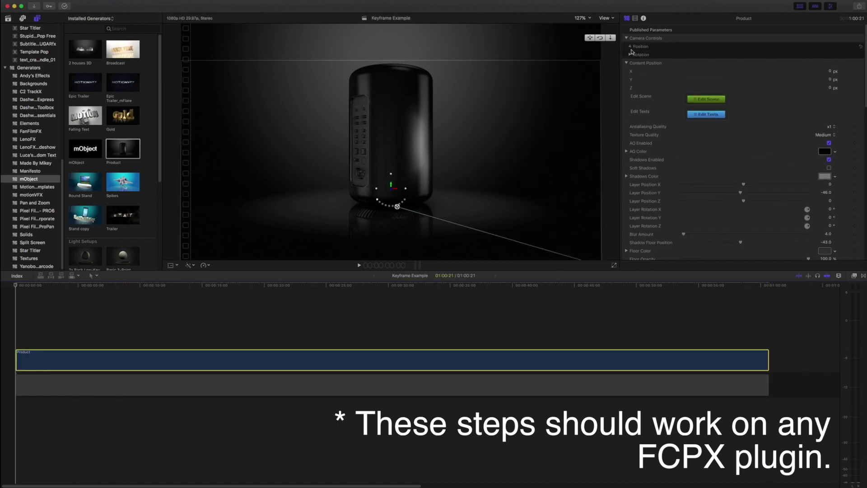
{"action": "left_click", "coordinate": [630, 47]}
{"action": "left_click", "coordinate": [631, 80]}
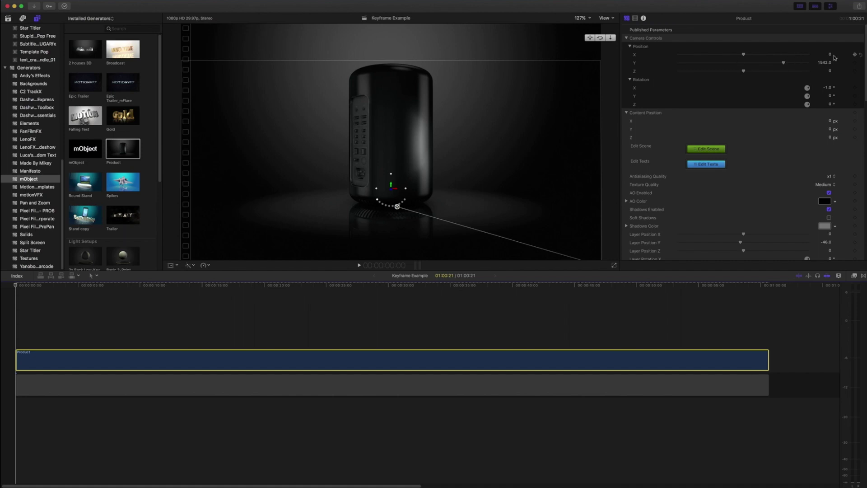
{"action": "left_click", "coordinate": [855, 54]}
{"action": "left_click", "coordinate": [855, 87]}
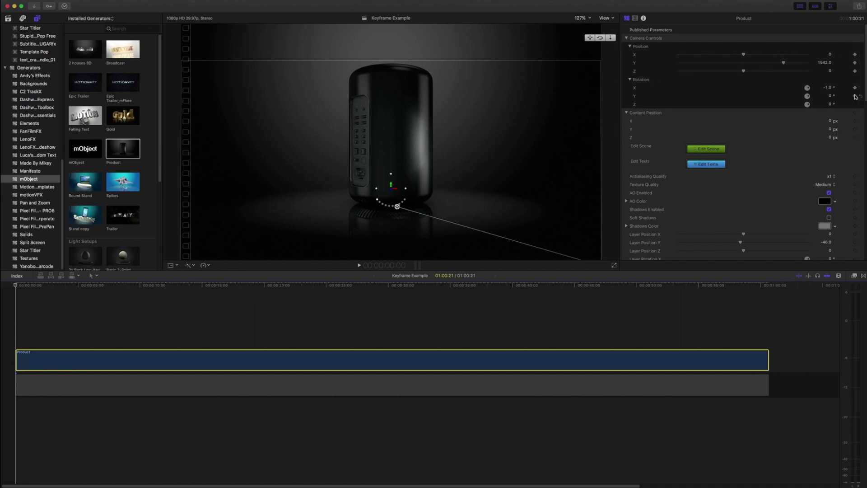
{"action": "left_click", "coordinate": [855, 104]}
- Keyframe Layer Rotation Y at the clip's start and at 5:00, turning the product to about 108.5° at 5:00
{"action": "scroll", "coordinate": [782, 113], "scroll_direction": "down", "scroll_amount": 4}
{"action": "scroll", "coordinate": [782, 112], "scroll_direction": "down", "scroll_amount": 1}
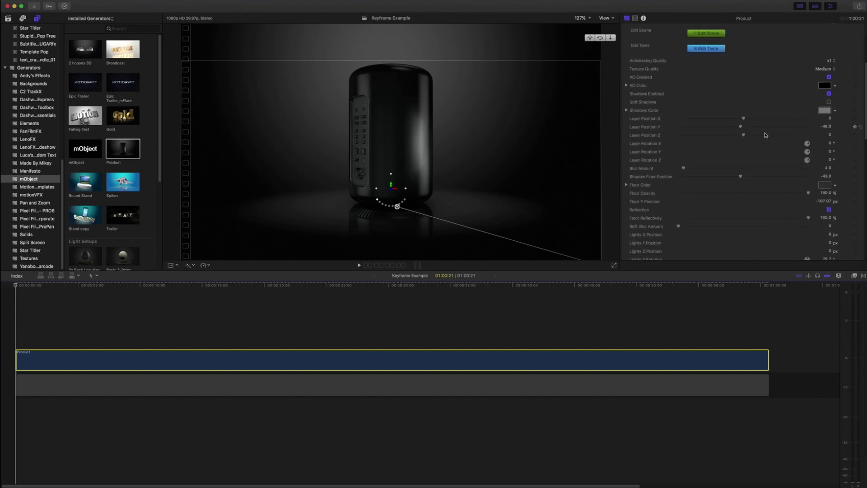
{"action": "left_click_drag", "start_coordinate": [830, 152], "coordinate": [830, 151]}
{"action": "left_click_drag", "start_coordinate": [15, 285], "coordinate": [86, 285]}
{"action": "left_click_drag", "start_coordinate": [85, 285], "coordinate": [77, 286]}
{"action": "left_click_drag", "start_coordinate": [829, 152], "coordinate": [829, 151]}
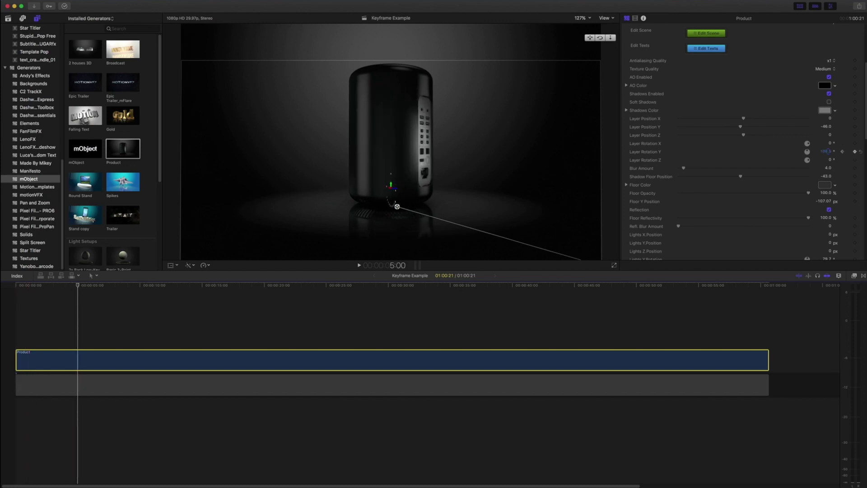
- At 5:00, keyframe the camera's Position Y at about 352, Position Z at about -1769 and Rotation X at about 41°
{"action": "scroll", "coordinate": [776, 158], "scroll_direction": "up", "scroll_amount": 5}
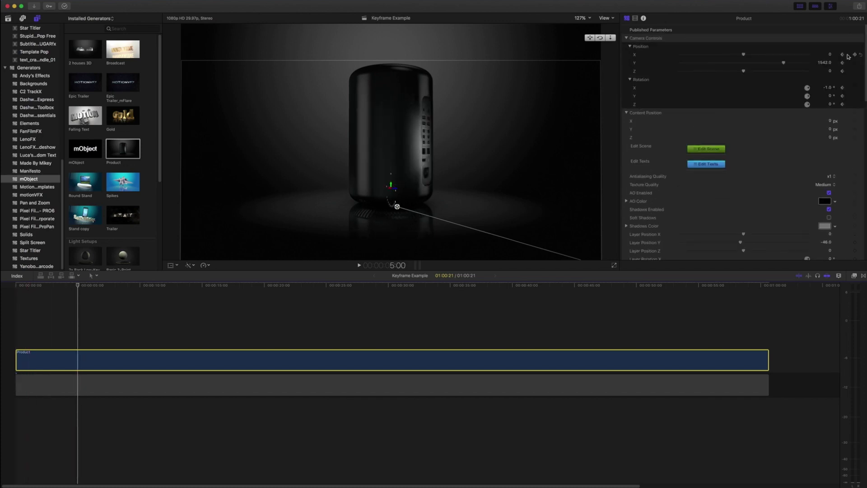
{"action": "left_click_drag", "start_coordinate": [783, 62], "coordinate": [696, 83]}
{"action": "mouse_move", "coordinate": [744, 54]}
{"action": "left_mouse_down"}
{"action": "mouse_move", "coordinate": [731, 55]}
{"action": "mouse_move", "coordinate": [750, 56]}
{"action": "left_mouse_up"}
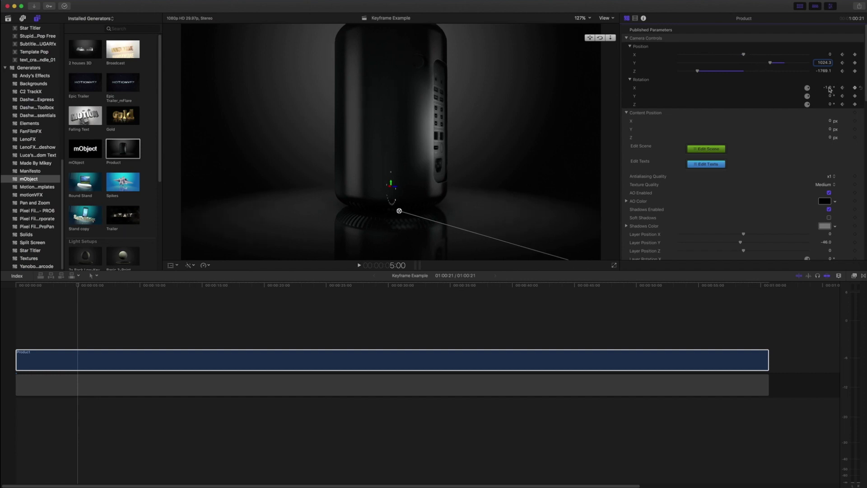
{"action": "left_click_drag", "start_coordinate": [829, 89], "coordinate": [827, 88]}
{"action": "left_click_drag", "start_coordinate": [769, 63], "coordinate": [753, 63]}
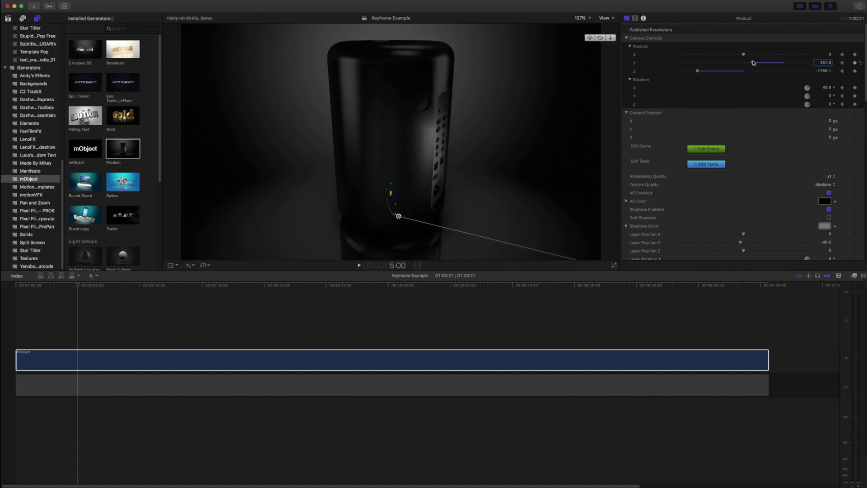
- Set the camera's Position Z to 2500 at the starting keyframe and play back the animation
{"action": "left_click", "coordinate": [843, 56]}
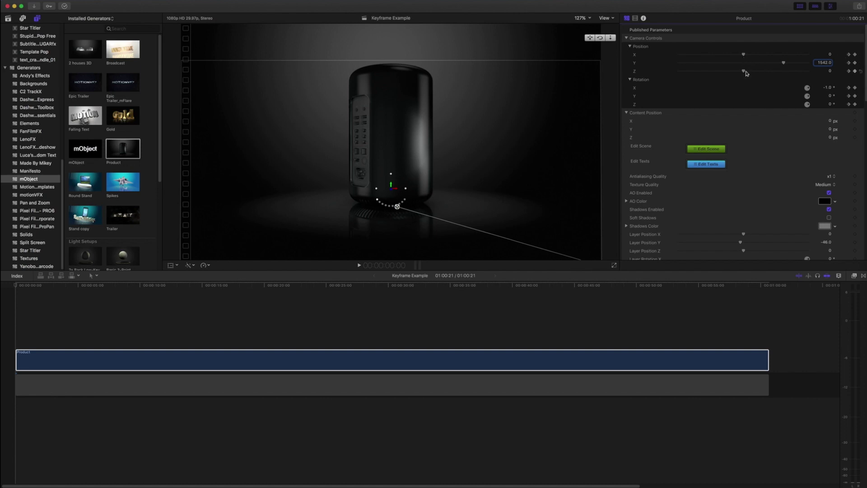
{"action": "left_click_drag", "start_coordinate": [744, 71], "coordinate": [839, 76]}
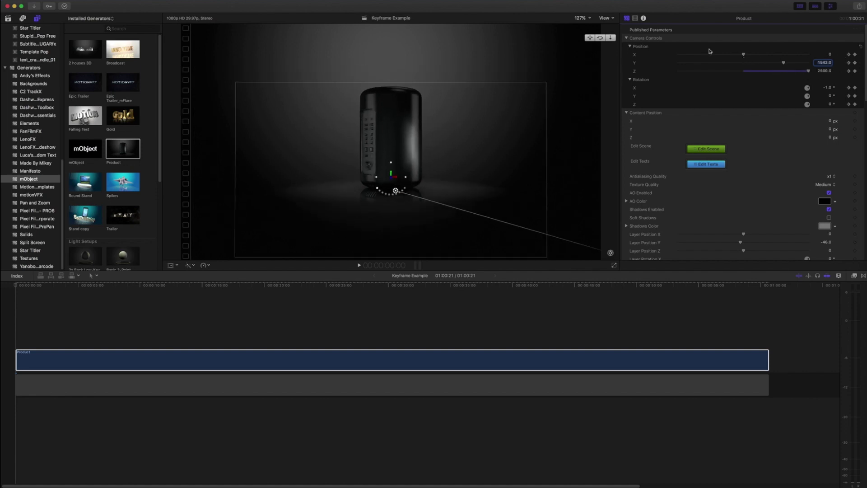
{"action": "key", "text": "space"}
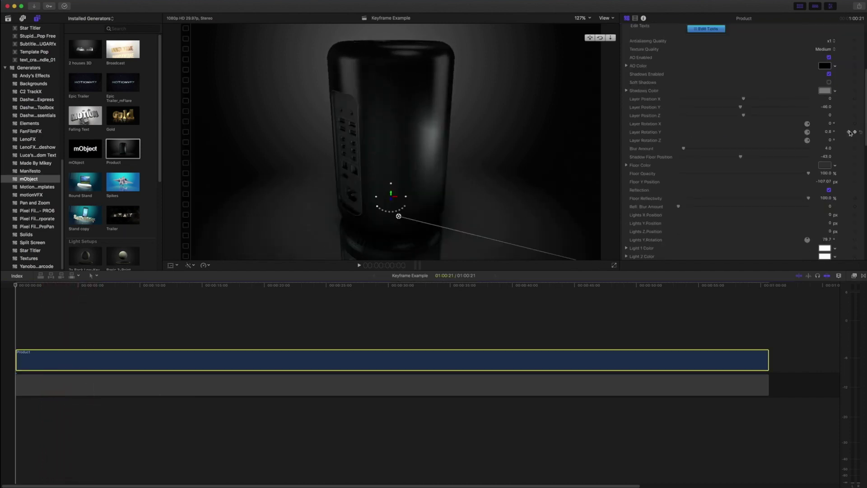
{"action": "key", "text": "space"}
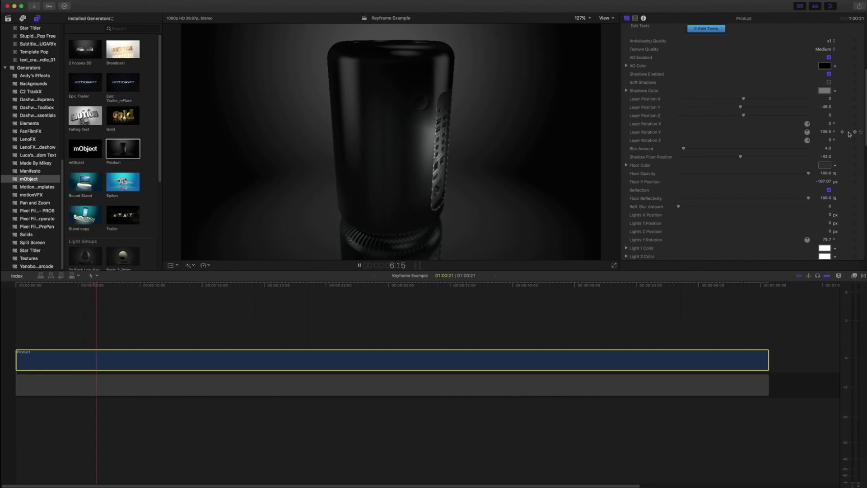
{"action": "key", "text": "space"}
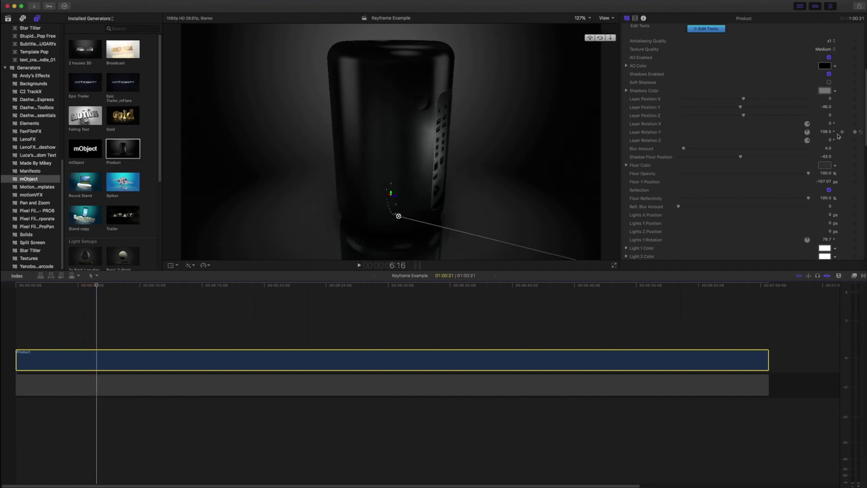
- Open the mObject Product generator in Motion and enlarge its project window to fill the screen
{"action": "scroll", "coordinate": [768, 122], "scroll_direction": "up", "scroll_amount": 2}
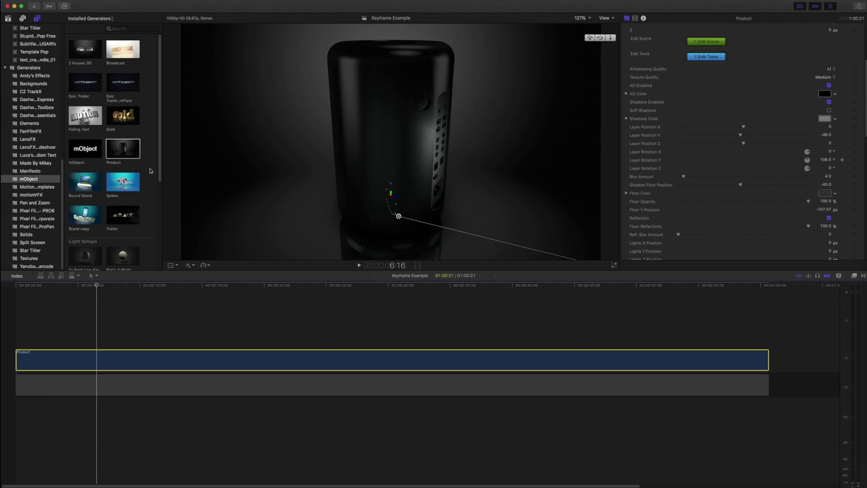
{"action": "scroll", "coordinate": [151, 170], "scroll_direction": "down", "scroll_amount": 5}
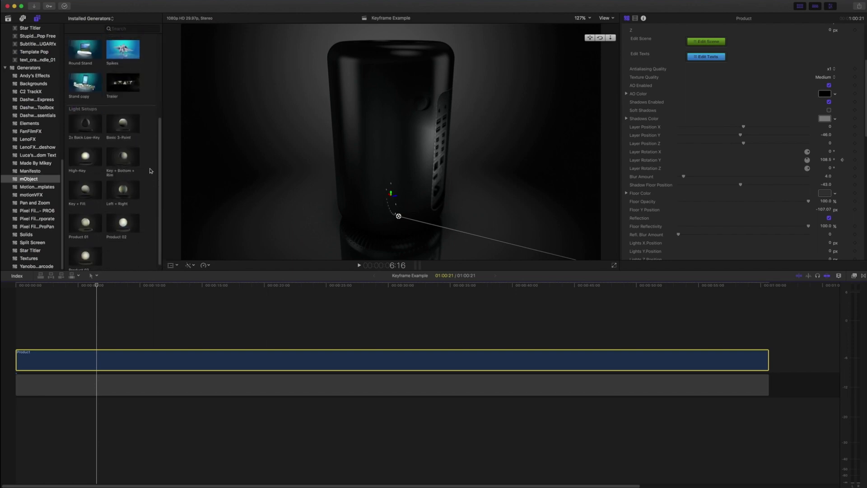
{"action": "scroll", "coordinate": [150, 171], "scroll_direction": "up", "scroll_amount": 5}
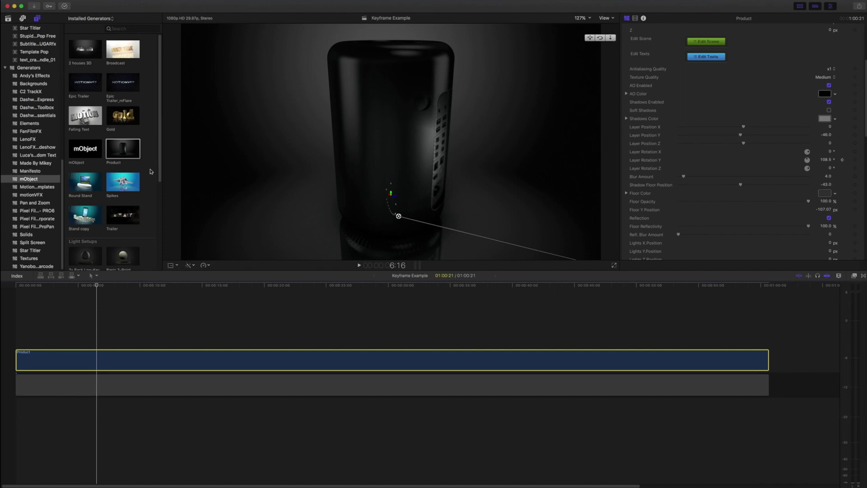
{"action": "right_click", "coordinate": [122, 154]}
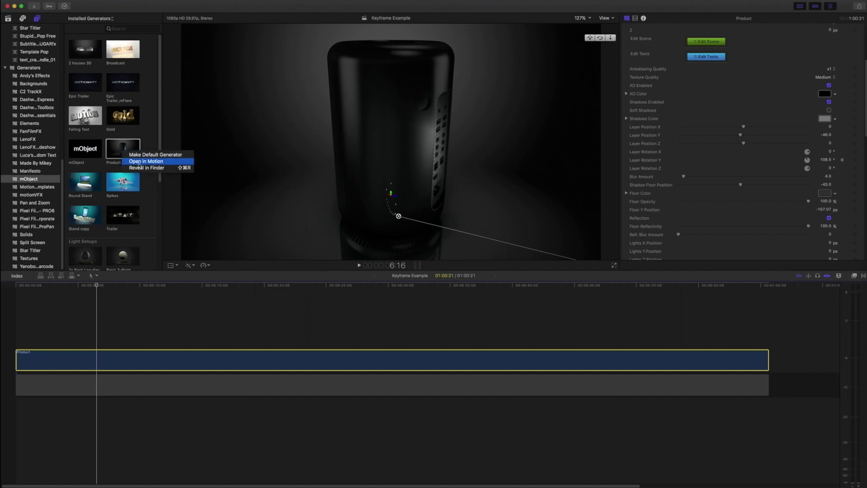
{"action": "left_click", "coordinate": [139, 162]}
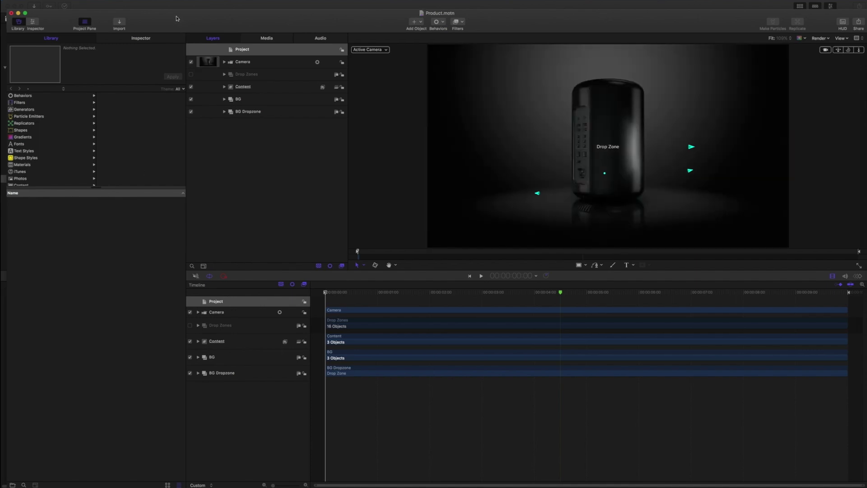
{"action": "left_click_drag", "start_coordinate": [173, 18], "coordinate": [161, 7]}
{"action": "double_click", "coordinate": [229, 14]}
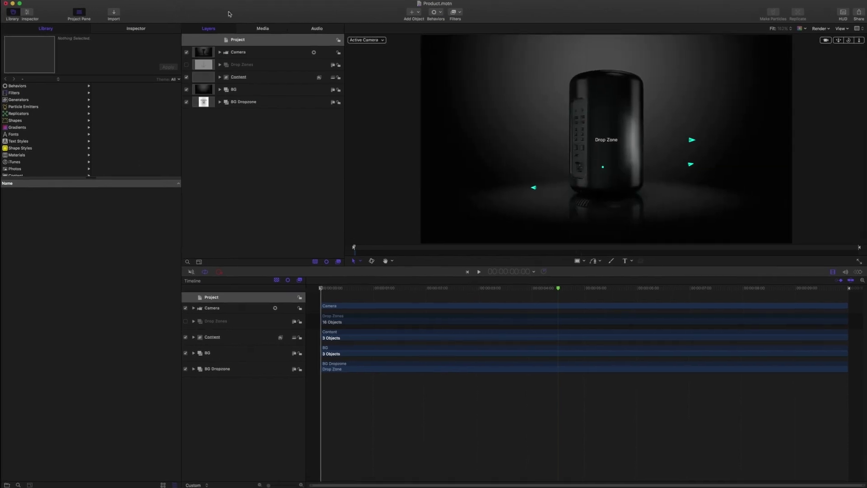
- Save the generator as a new template named Product Copy in the mObject category
{"action": "left_click", "coordinate": [46, 2]}
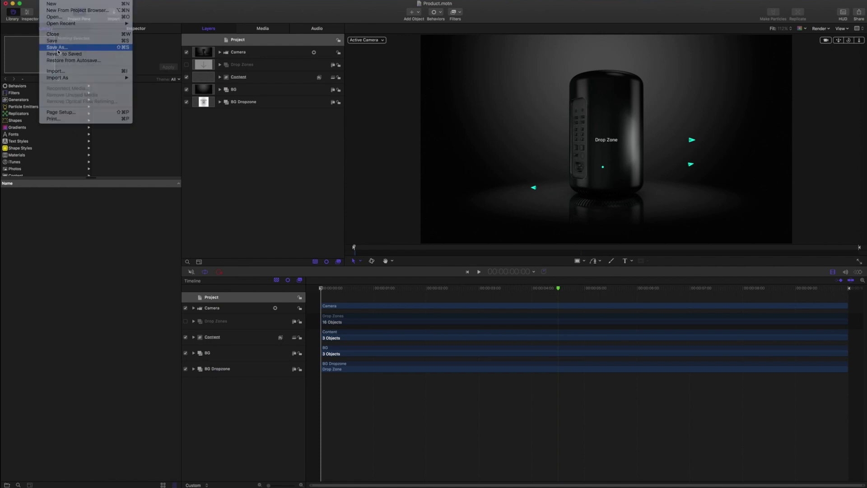
{"action": "left_click", "coordinate": [58, 48]}
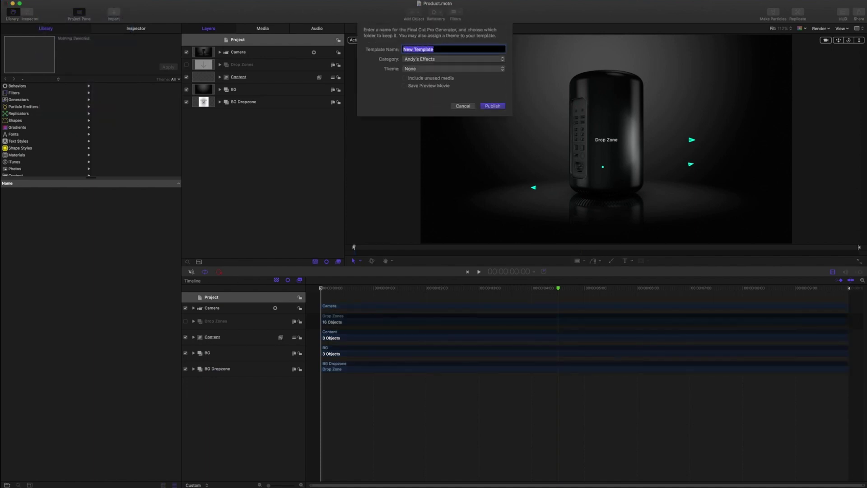
{"action": "type", "text": "Product Copy"}
{"action": "left_click", "coordinate": [435, 60]}
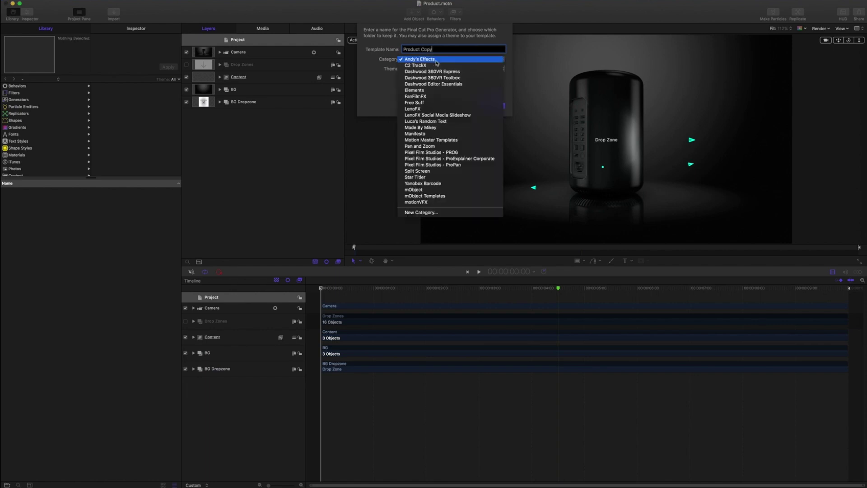
{"action": "left_click", "coordinate": [412, 189]}
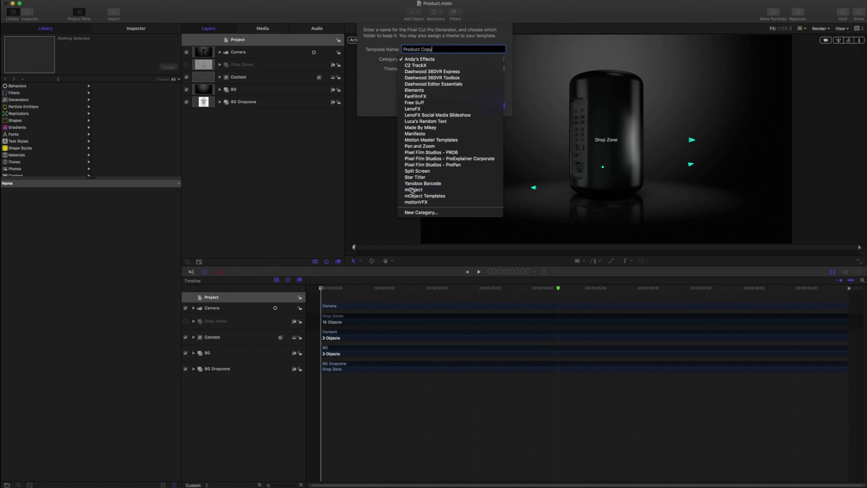
{"action": "left_click", "coordinate": [492, 106]}
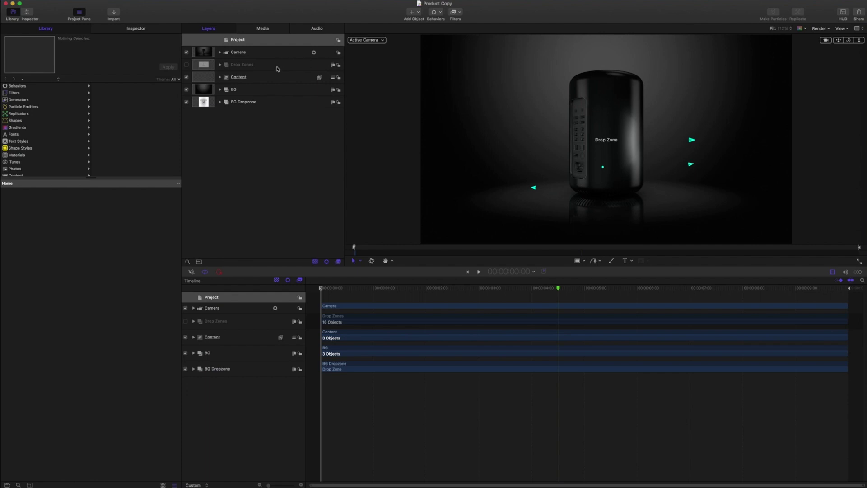
- Expand the Camera layer and examine its PosX, PosY, PosZ, RotX, RotY and RotZ behaviors
{"action": "left_click", "coordinate": [220, 53]}
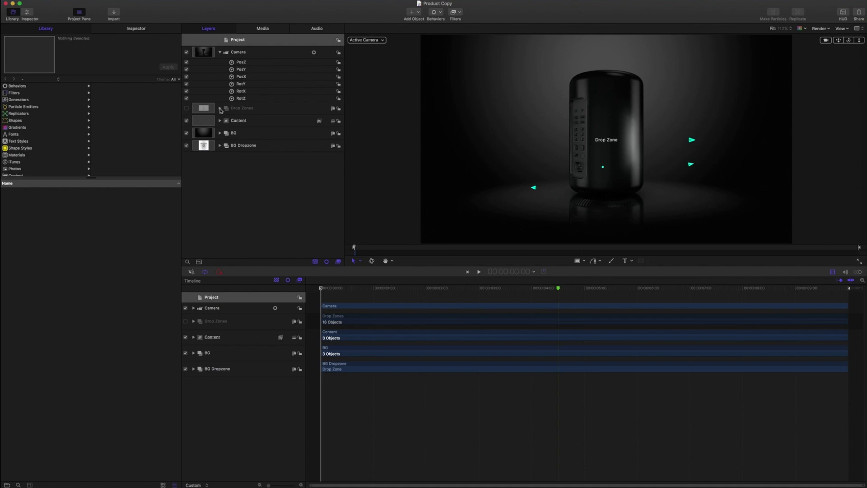
{"action": "left_click", "coordinate": [252, 182]}
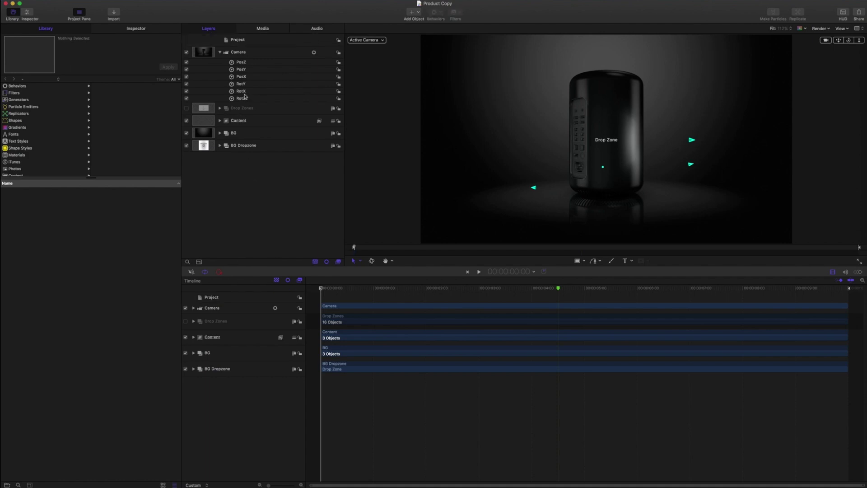
{"action": "left_click", "coordinate": [255, 55]}
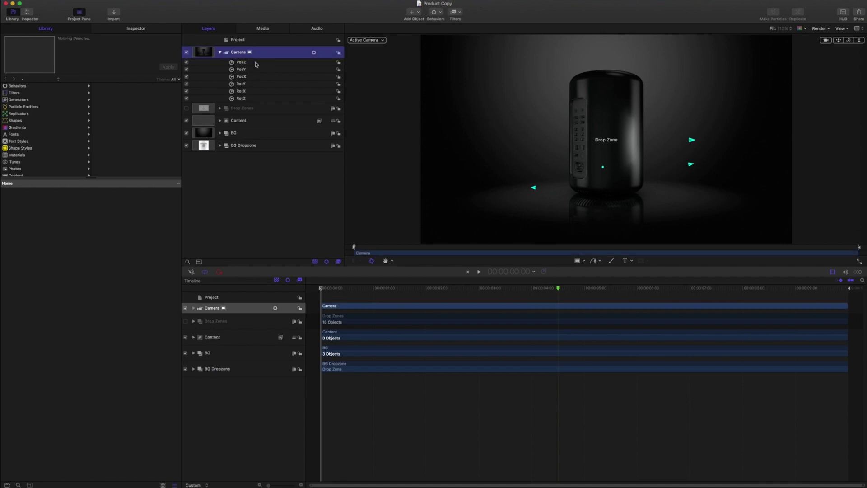
{"action": "left_click", "coordinate": [256, 63]}
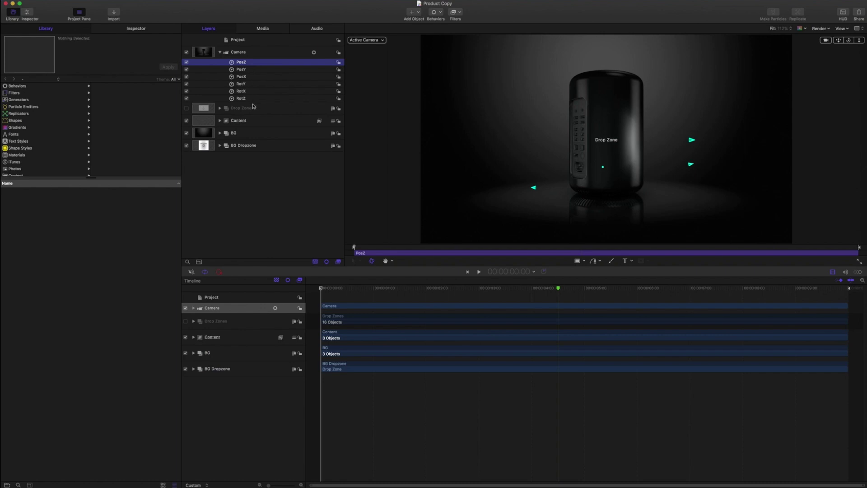
{"action": "left_click", "coordinate": [253, 70]}
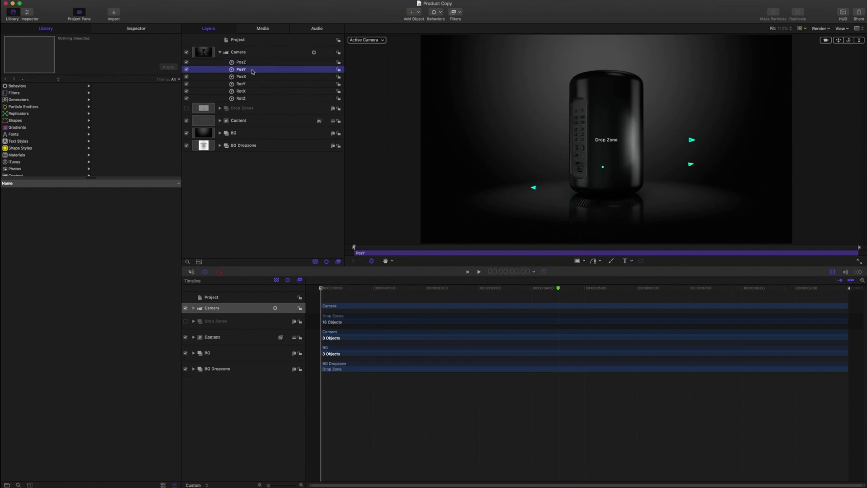
{"action": "left_click", "coordinate": [255, 76]}
{"action": "left_click", "coordinate": [256, 85]}
{"action": "left_click", "coordinate": [260, 91]}
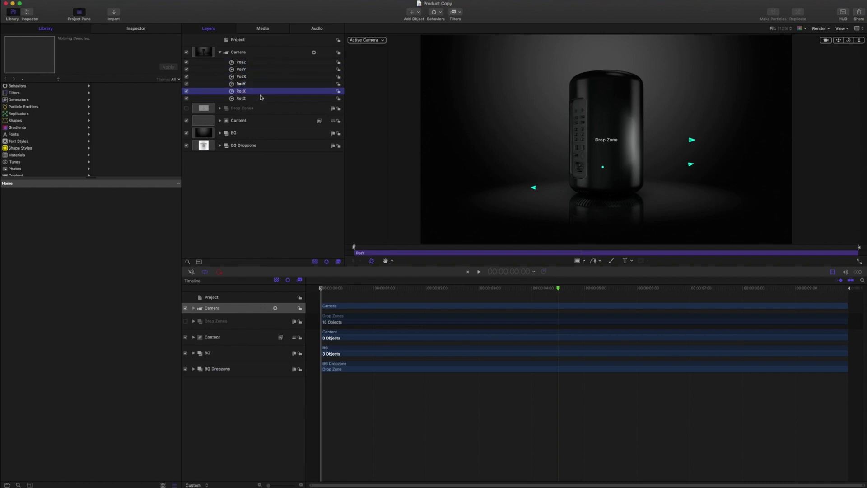
{"action": "left_click", "coordinate": [264, 99]}
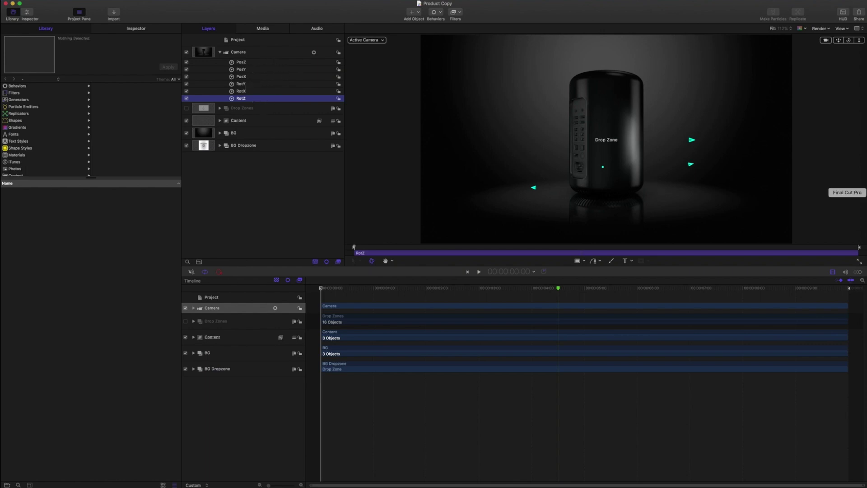
- Switch to Final Cut Pro and examine the Product clip's published Camera Controls for Position and Rotation
{"action": "left_click", "coordinate": [866, 192]}
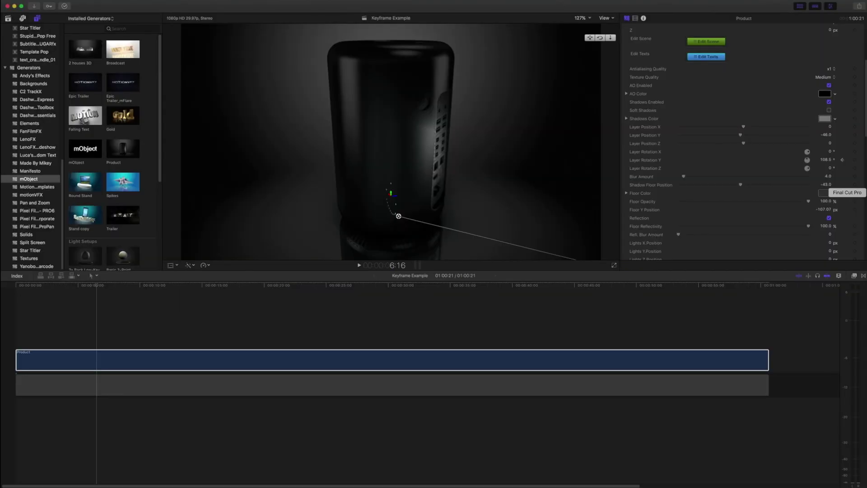
{"action": "scroll", "coordinate": [666, 87], "scroll_direction": "up", "scroll_amount": 5}
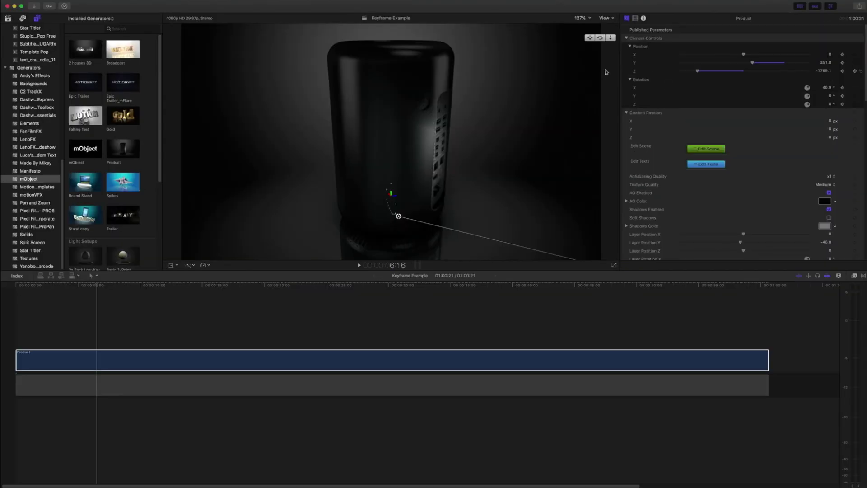
{"action": "left_click", "coordinate": [285, 361]}
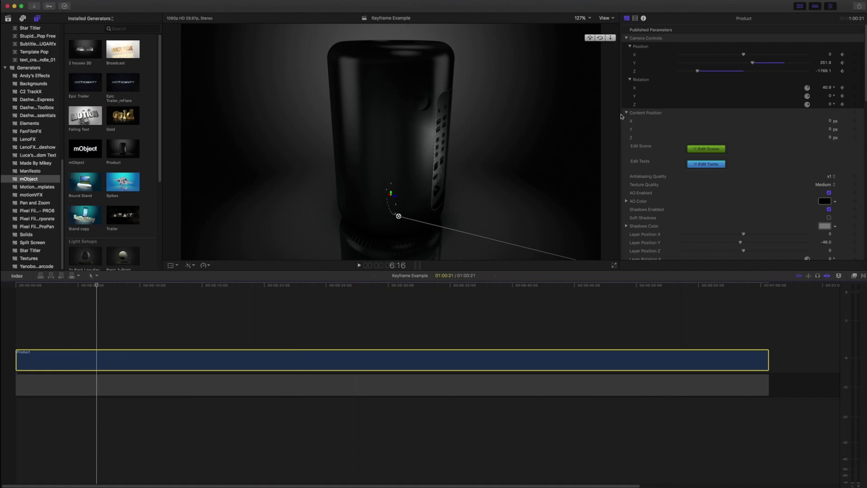
{"action": "left_click", "coordinate": [680, 31]}
{"action": "left_click", "coordinate": [627, 38]}
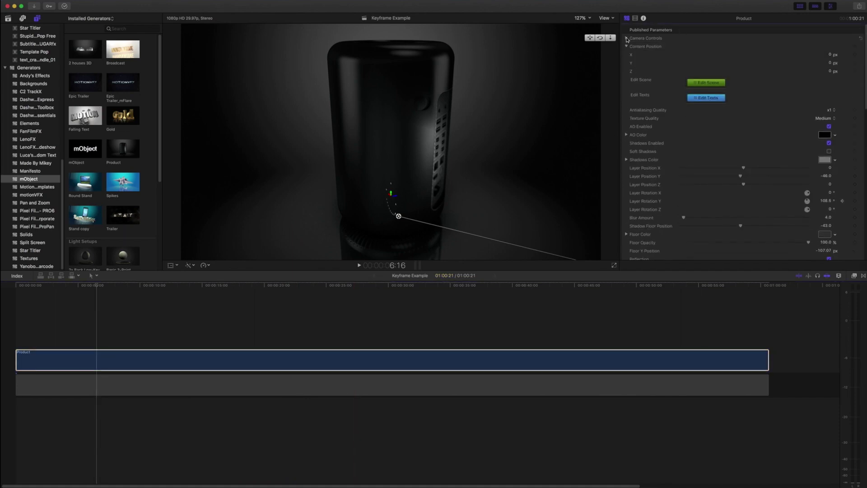
{"action": "left_click", "coordinate": [627, 38]}
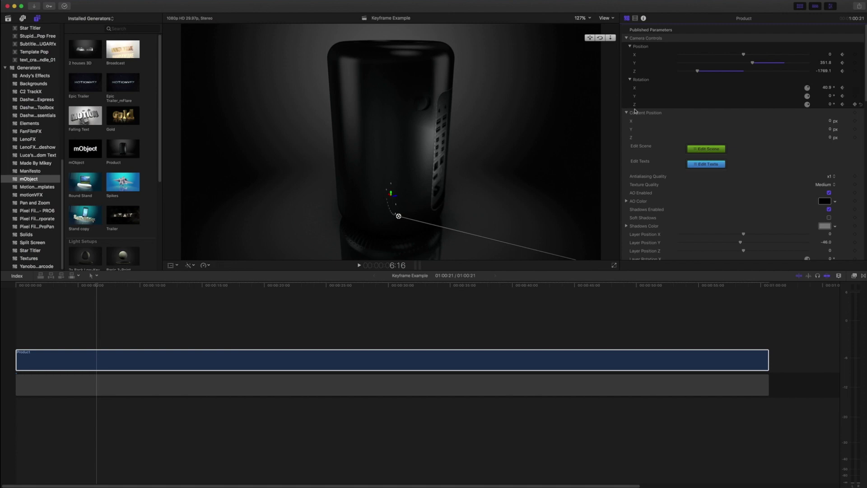
- Return to Motion and delete the PosZ, PosY, PosX, RotY, RotX and RotZ behaviors from the Camera layer
{"action": "left_click", "coordinate": [863, 207]}
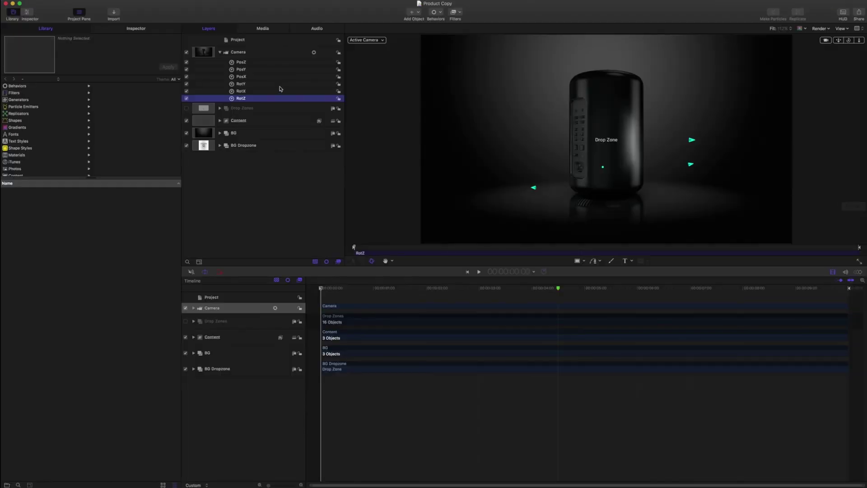
{"action": "left_click", "coordinate": [244, 64]}
{"action": "left_click", "coordinate": [242, 70]}
{"action": "left_click", "coordinate": [243, 77]}
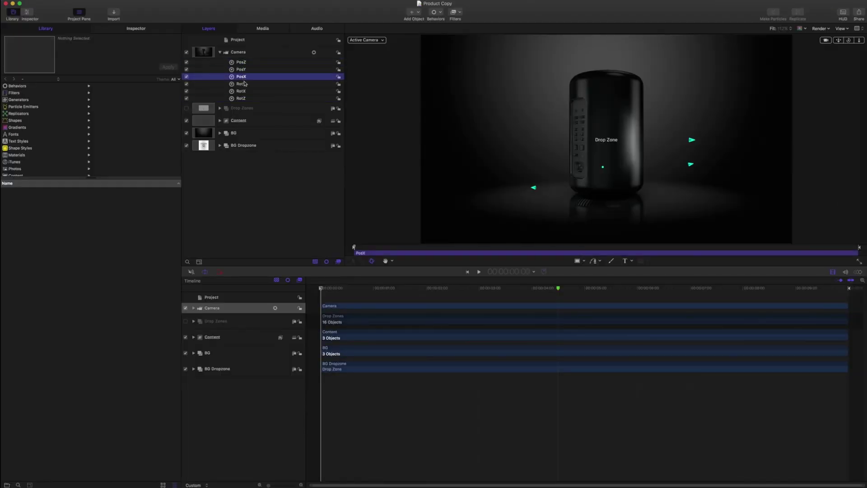
{"action": "left_click", "coordinate": [245, 84]}
{"action": "left_click", "coordinate": [246, 91]}
{"action": "left_click", "coordinate": [247, 98]}
{"action": "left_click", "coordinate": [246, 64]}
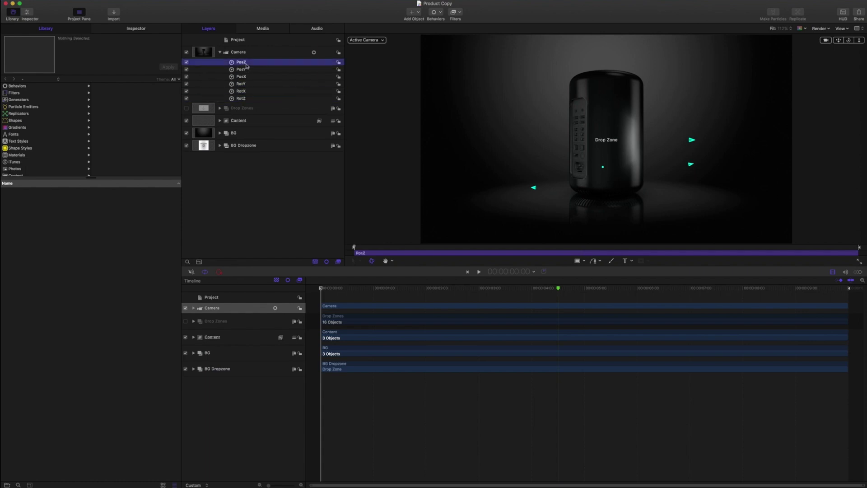
{"action": "left_click", "coordinate": [243, 99], "text": "shift"}
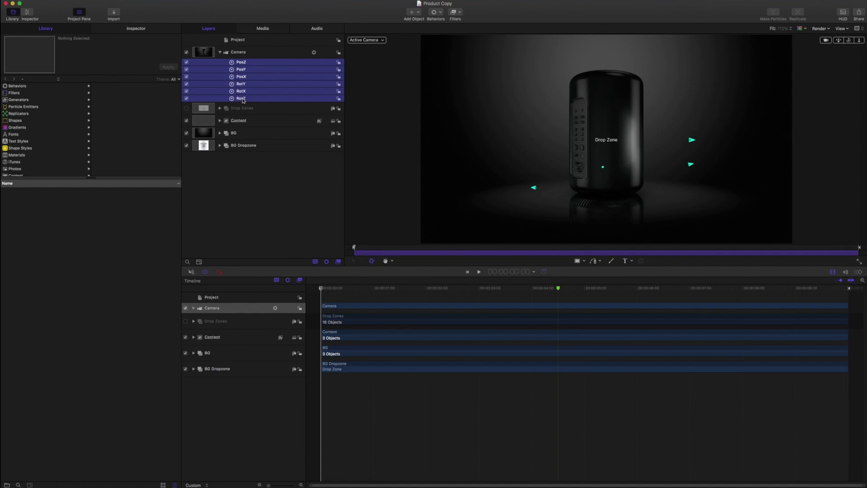
{"action": "key", "text": "Delete"}
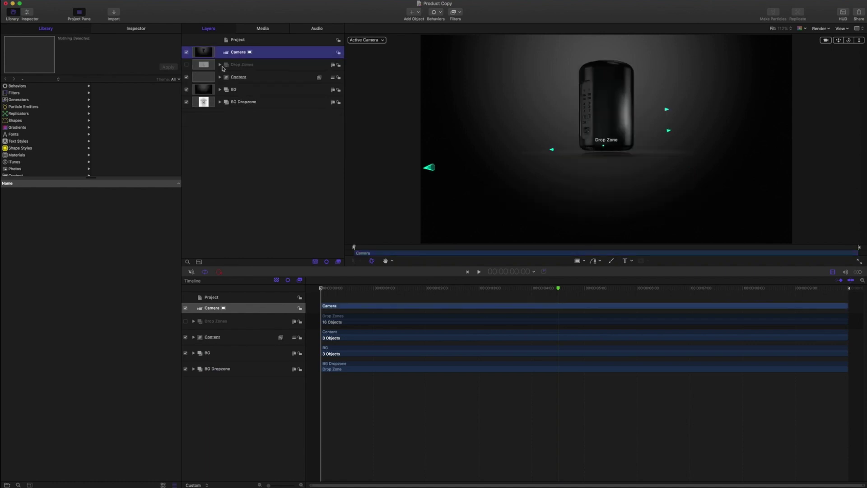
- Delete the Drop Zones group and remove the Color Balance and Gradient Blur filters from the Content group
{"action": "left_click", "coordinate": [241, 66]}
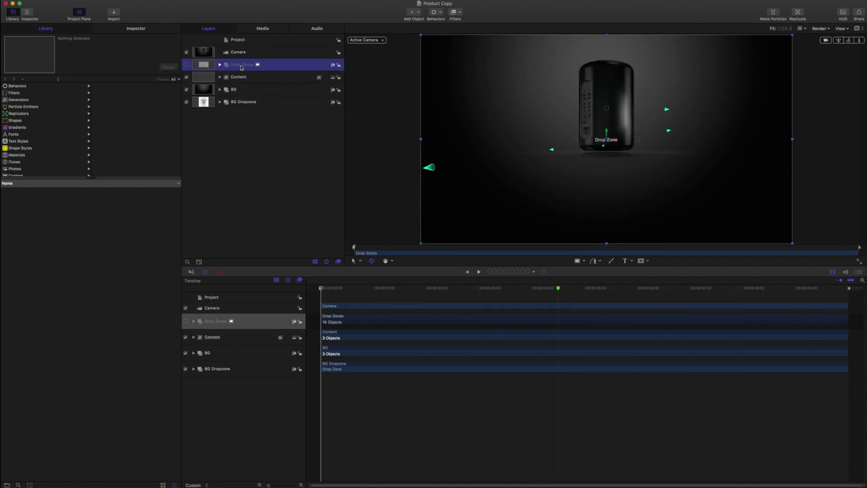
{"action": "key", "text": "Delete"}
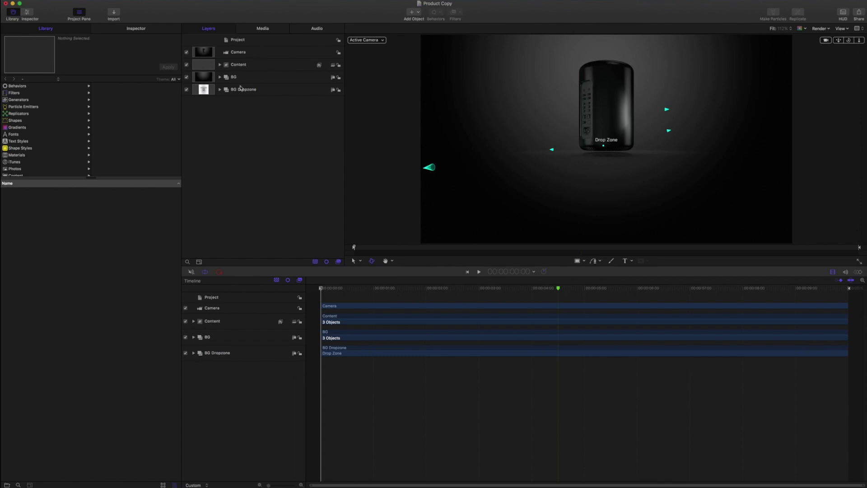
{"action": "left_click", "coordinate": [220, 65]}
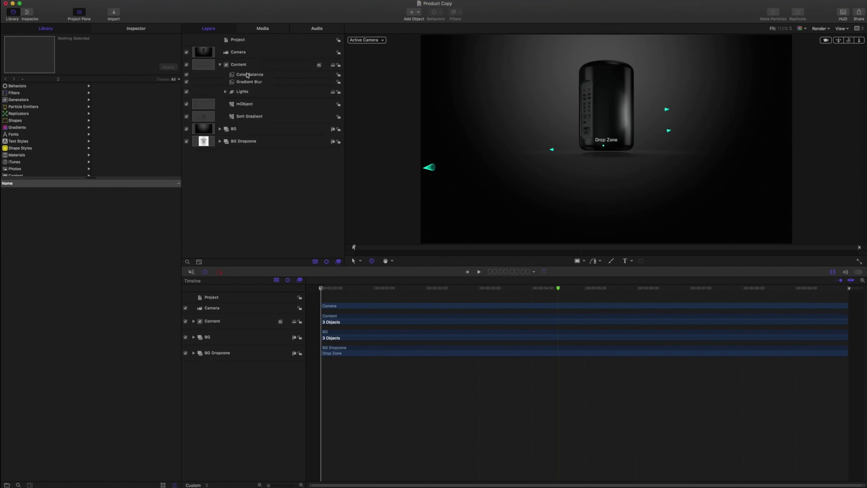
{"action": "left_click", "coordinate": [248, 75]}
{"action": "left_click", "coordinate": [249, 82], "text": "shift"}
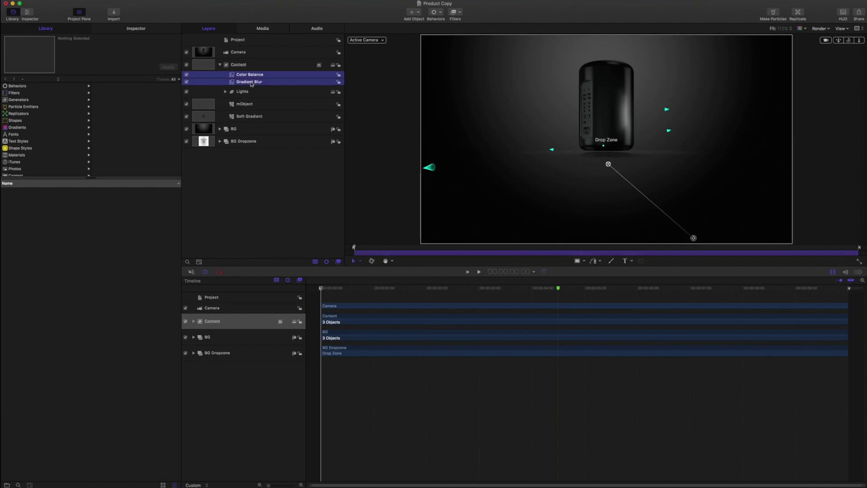
{"action": "key", "text": "Delete"}
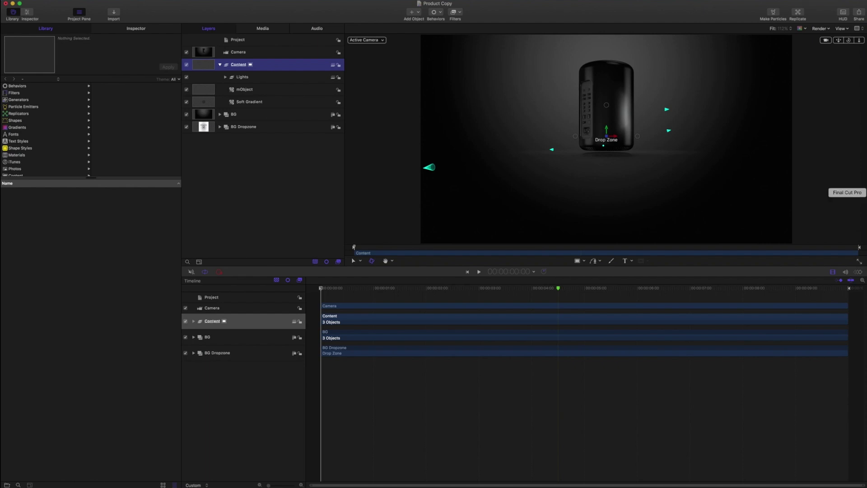
- Switch to Final Cut Pro and examine the Product clip's remaining published parameters and numbered drop zones
{"action": "left_click", "coordinate": [865, 193]}
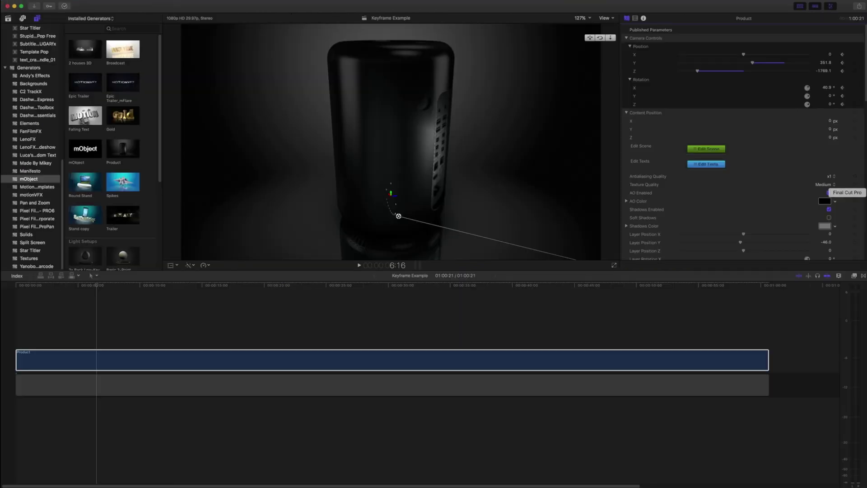
{"action": "left_click", "coordinate": [627, 39]}
{"action": "scroll", "coordinate": [687, 114], "scroll_direction": "down", "scroll_amount": 5}
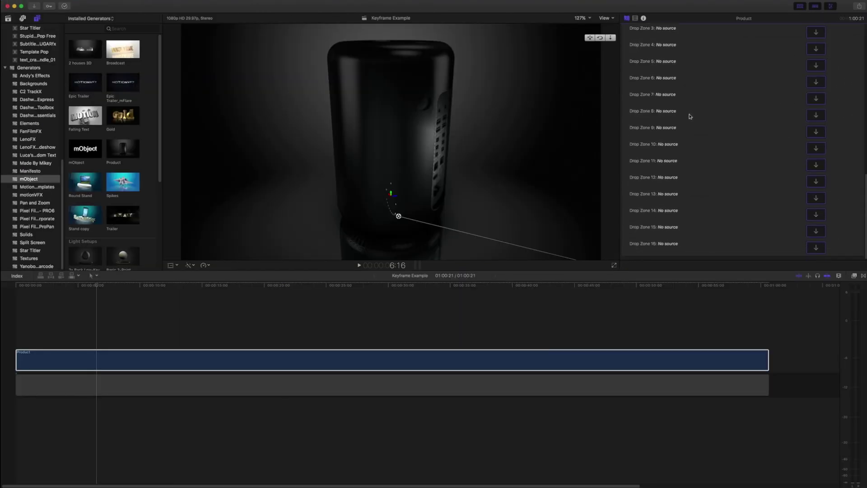
{"action": "scroll", "coordinate": [690, 114], "scroll_direction": "down", "scroll_amount": 10}
{"action": "scroll", "coordinate": [690, 114], "scroll_direction": "up", "scroll_amount": 8}
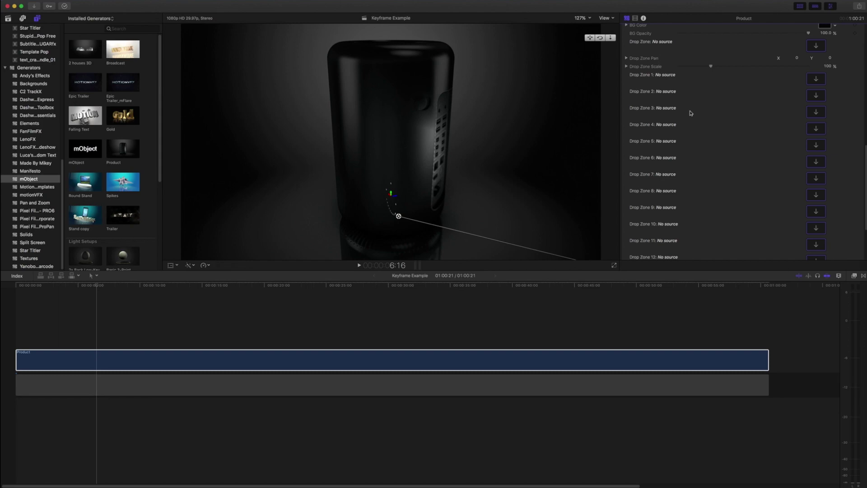
{"action": "scroll", "coordinate": [691, 113], "scroll_direction": "up", "scroll_amount": 2}
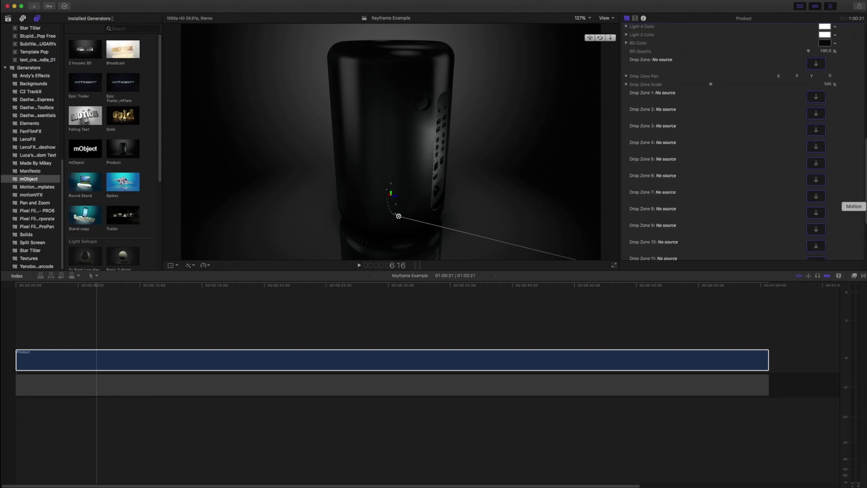
- Return to Motion, delete the BG Dropzone group and check the layers inside the BG group
{"action": "left_click", "coordinate": [844, 199]}
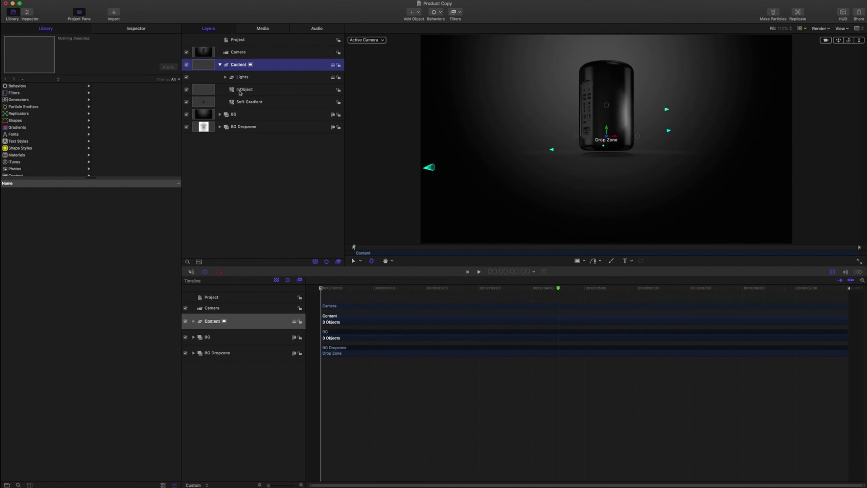
{"action": "left_click", "coordinate": [244, 90]}
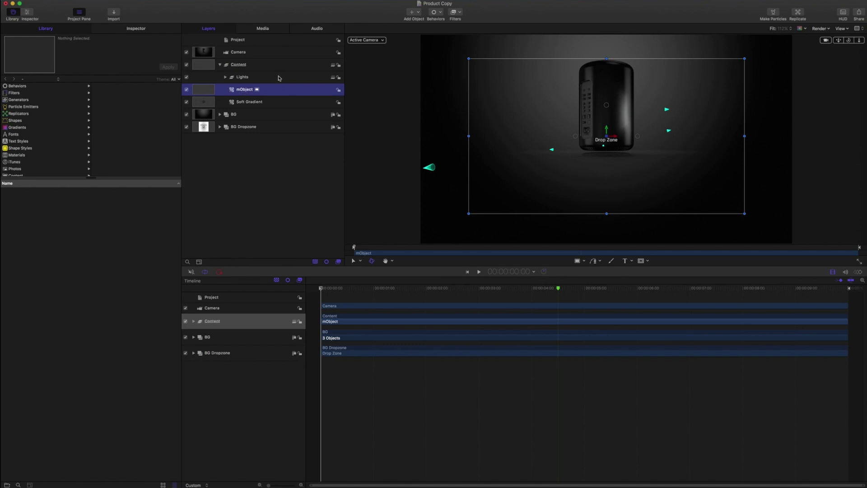
{"action": "left_click", "coordinate": [272, 130]}
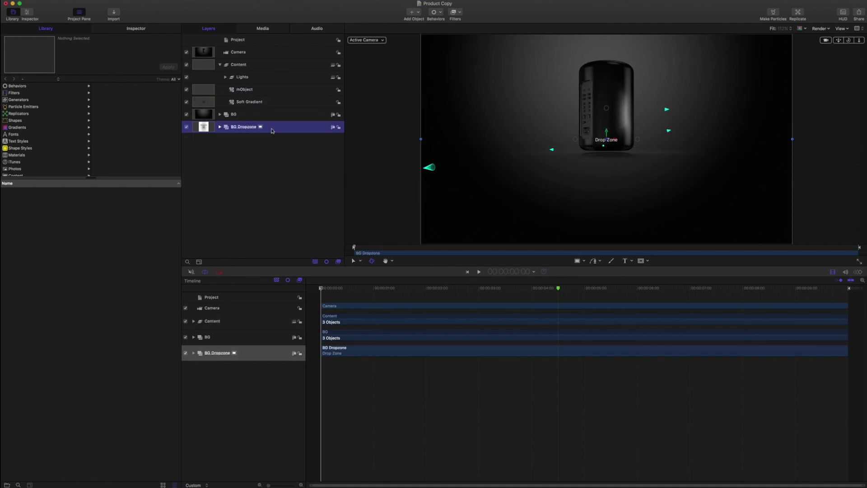
{"action": "key", "text": "Delete"}
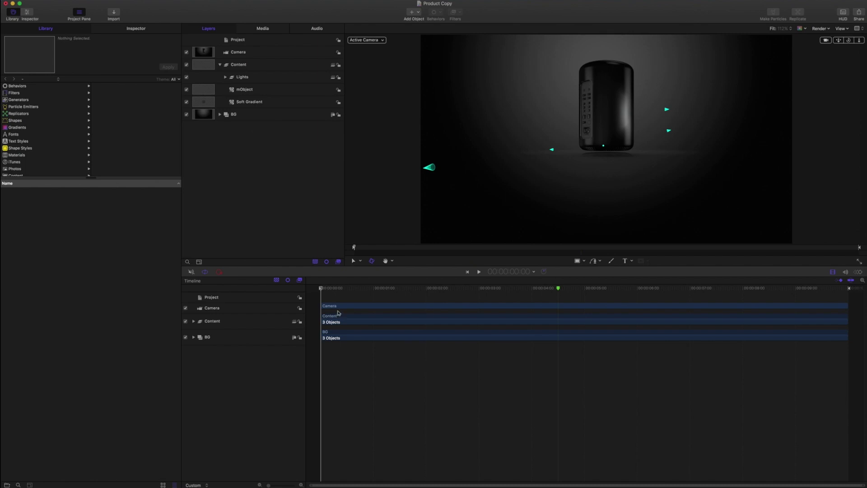
{"action": "mouse_move", "coordinate": [330, 291]}
{"action": "left_mouse_down"}
{"action": "mouse_move", "coordinate": [435, 289]}
{"action": "mouse_move", "coordinate": [303, 289]}
{"action": "left_mouse_up"}
{"action": "left_click", "coordinate": [220, 116]}
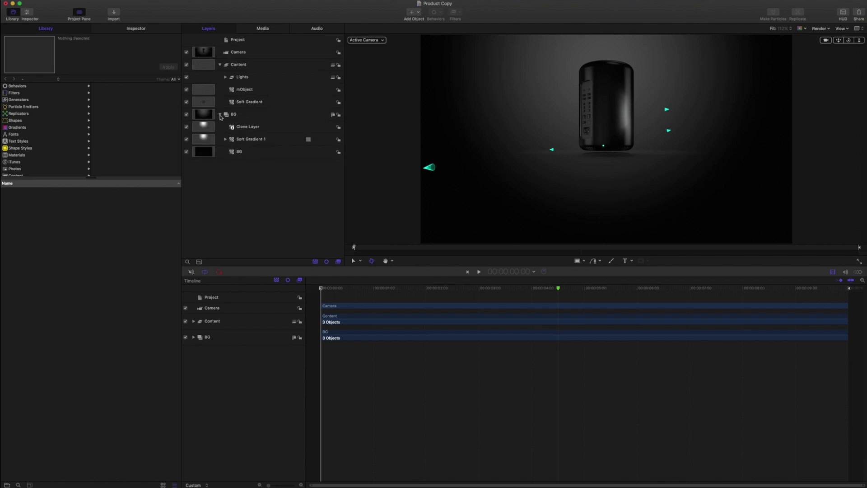
{"action": "left_click", "coordinate": [220, 115]}
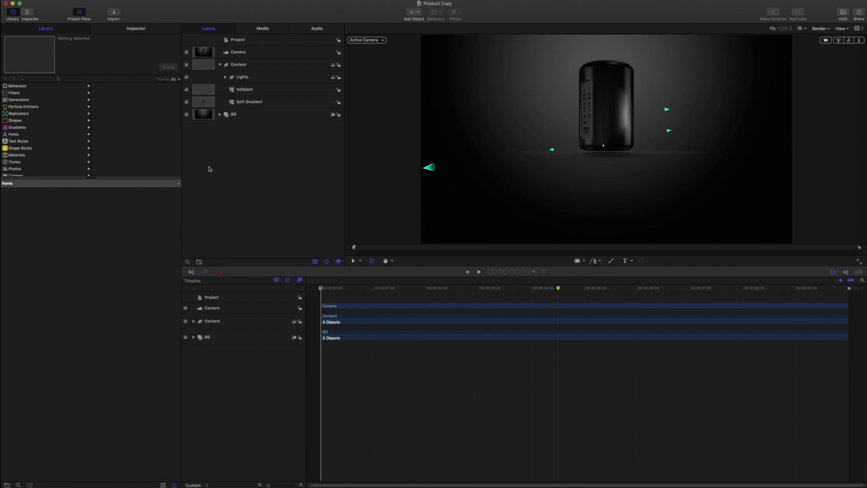
- Publish the Camera layer's Position and Rotation parameters and expand both to show their X, Y and Z values
{"action": "left_click", "coordinate": [254, 56]}
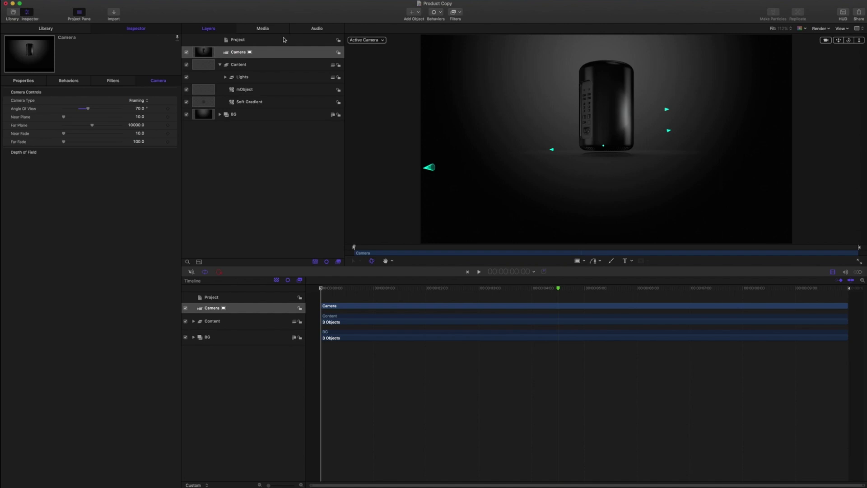
{"action": "left_click", "coordinate": [265, 54]}
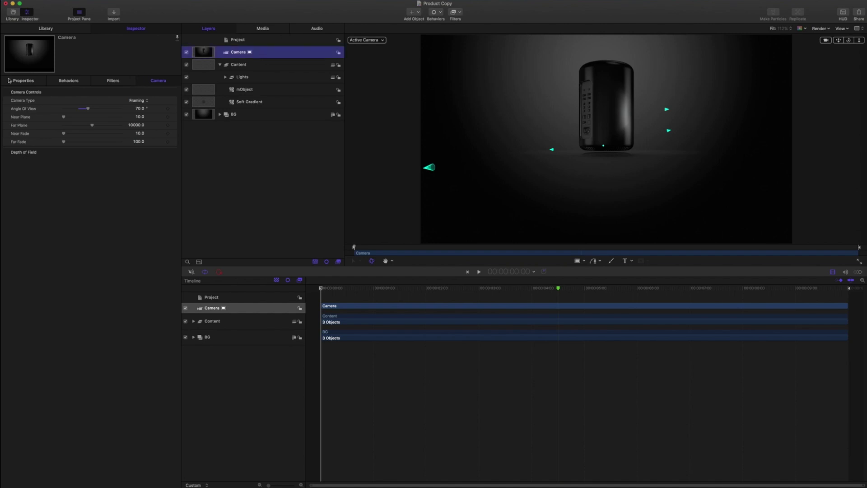
{"action": "left_click", "coordinate": [21, 81]}
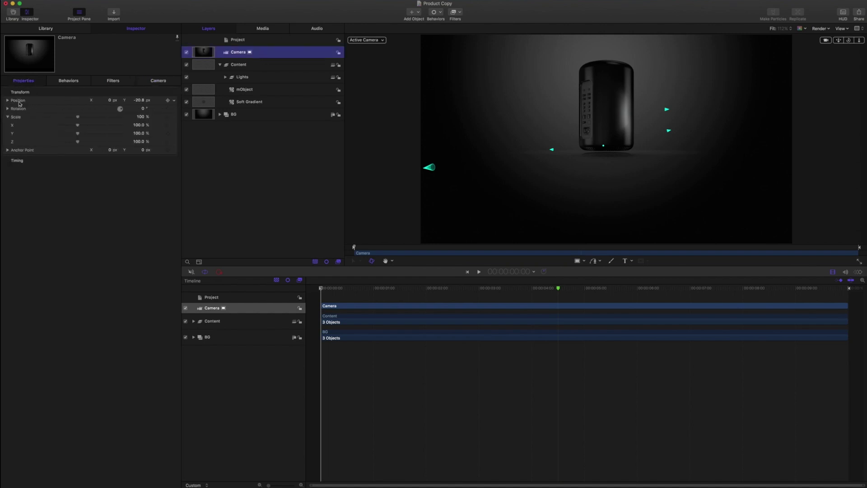
{"action": "left_click", "coordinate": [175, 102]}
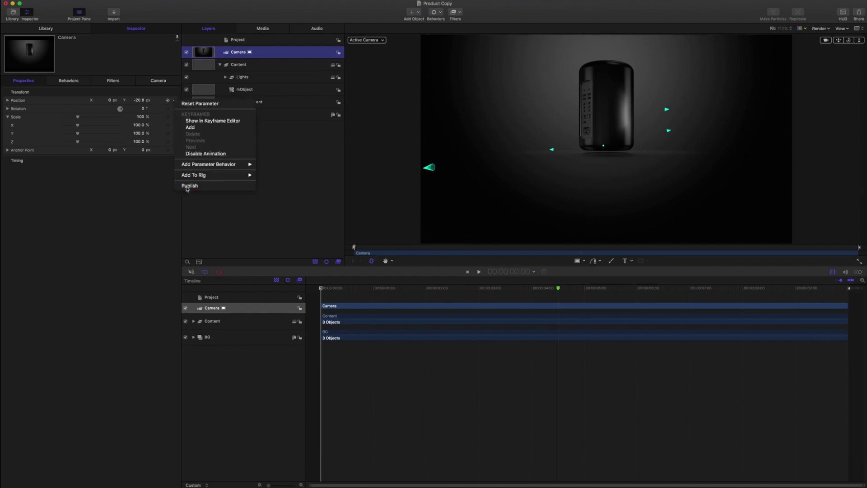
{"action": "left_click", "coordinate": [177, 117]}
{"action": "left_click", "coordinate": [174, 109]}
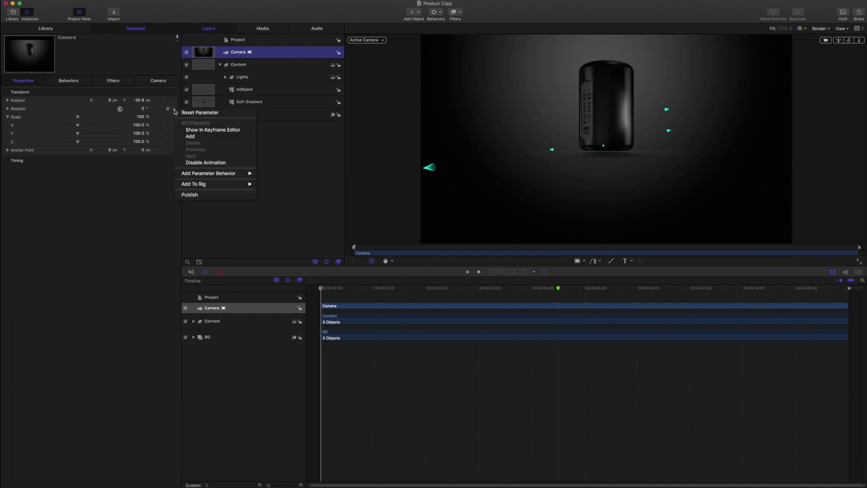
{"action": "left_click", "coordinate": [189, 195]}
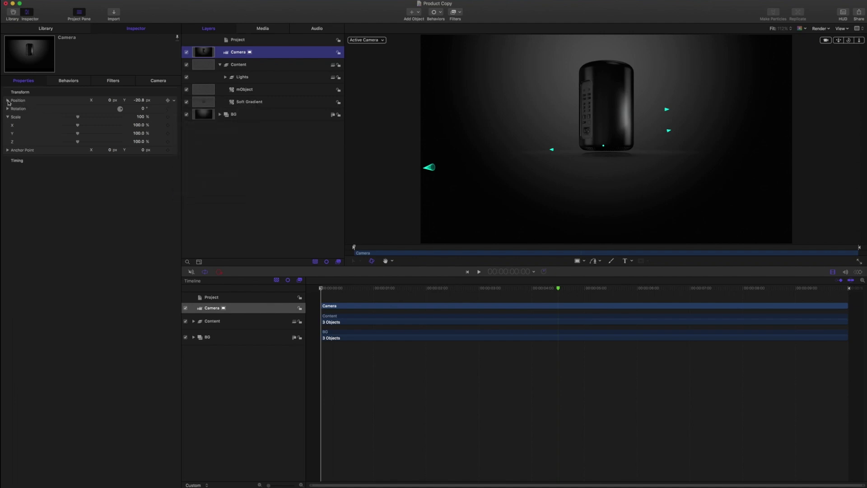
{"action": "left_click", "coordinate": [7, 100]}
{"action": "left_click", "coordinate": [7, 133]}
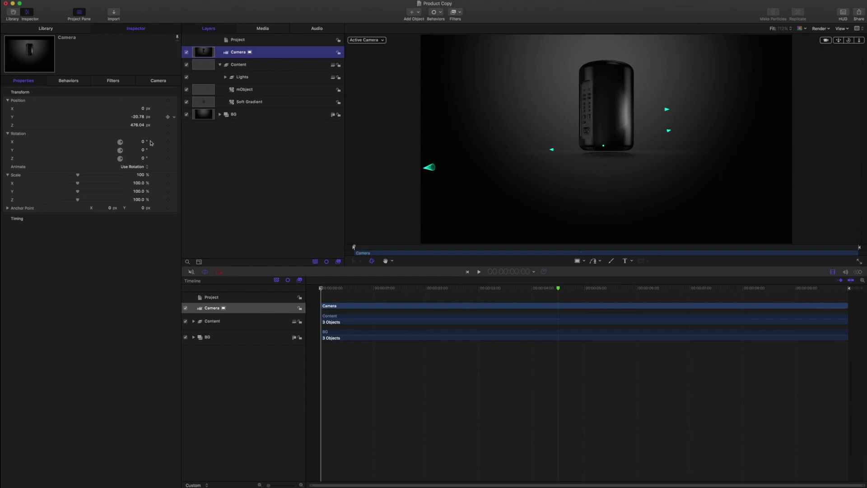
- Publish the Y Rotation parameter of the mObject layer in the Content group
{"action": "left_click", "coordinate": [272, 90]}
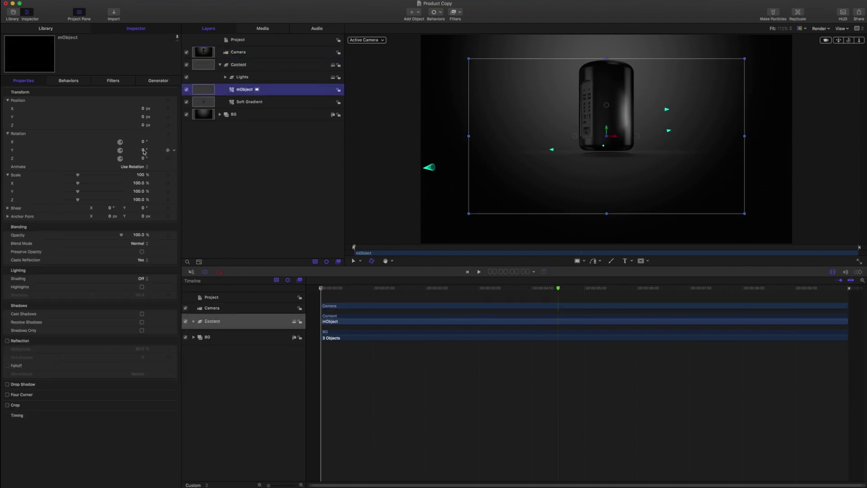
{"action": "mouse_move", "coordinate": [144, 152]}
{"action": "left_mouse_down"}
{"action": "mouse_move", "coordinate": [180, 151]}
{"action": "mouse_move", "coordinate": [147, 156]}
{"action": "left_mouse_up"}
{"action": "left_click", "coordinate": [174, 152]}
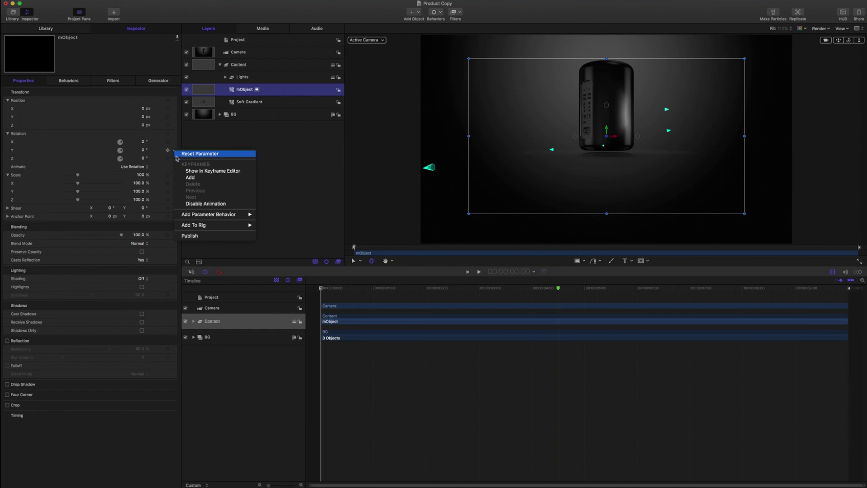
{"action": "left_click", "coordinate": [197, 236]}
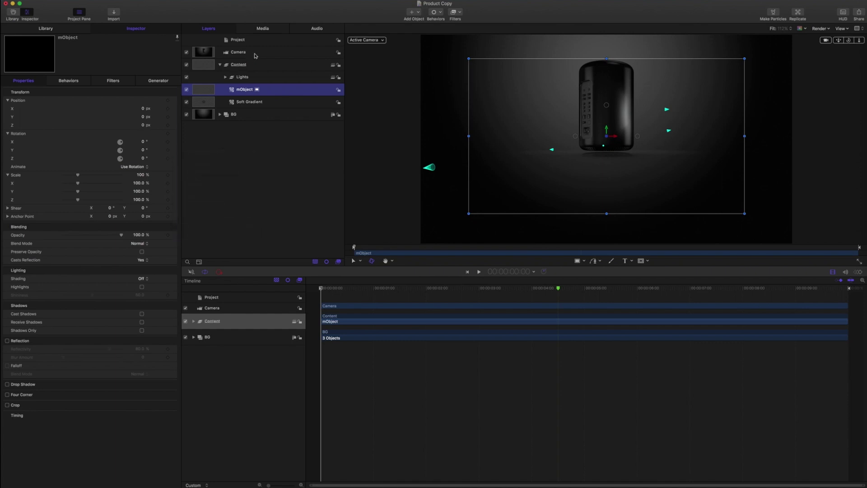
- Add keyframes to the Camera layer's Position and Rotation parameters at the start of the timeline
{"action": "left_click", "coordinate": [255, 54]}
{"action": "left_click", "coordinate": [265, 89]}
{"action": "left_click", "coordinate": [256, 55]}
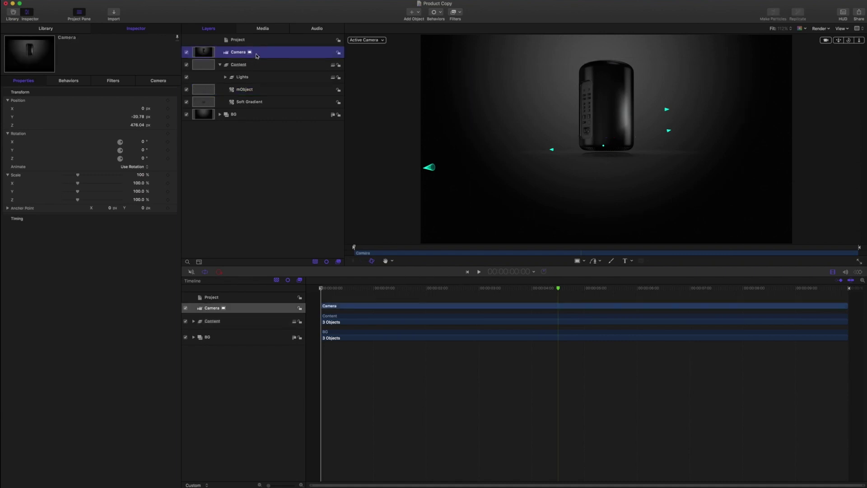
{"action": "left_click", "coordinate": [168, 100]}
{"action": "left_click", "coordinate": [321, 289]}
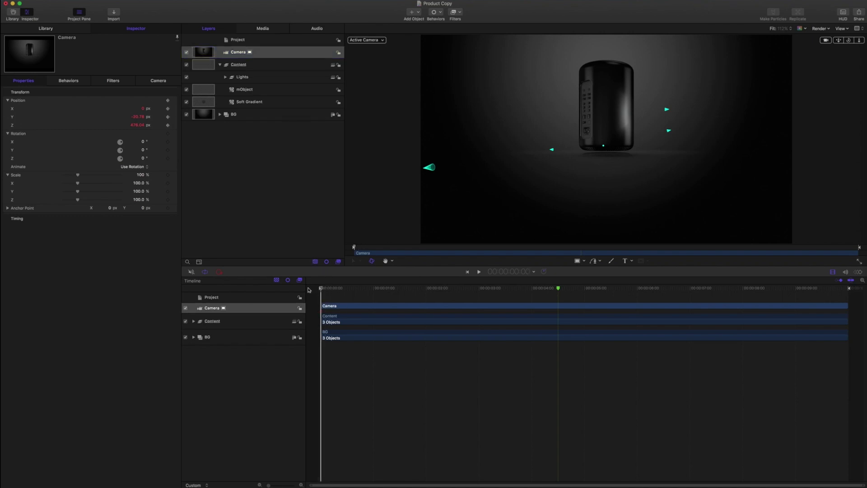
{"action": "left_click", "coordinate": [167, 134]}
- Show the Camera's Position and Rotation parameters in the Keyframe Editor and enlarge the editor area
{"action": "left_click", "coordinate": [175, 102]}
{"action": "left_click", "coordinate": [191, 120]}
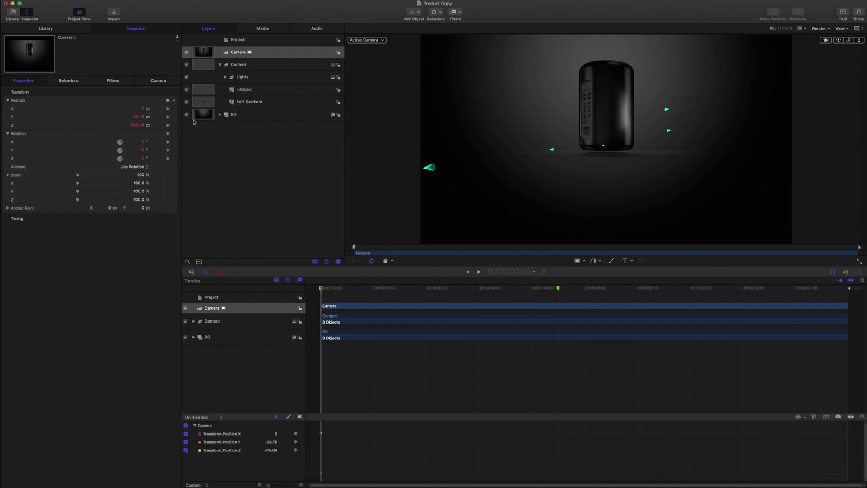
{"action": "left_click", "coordinate": [173, 134]}
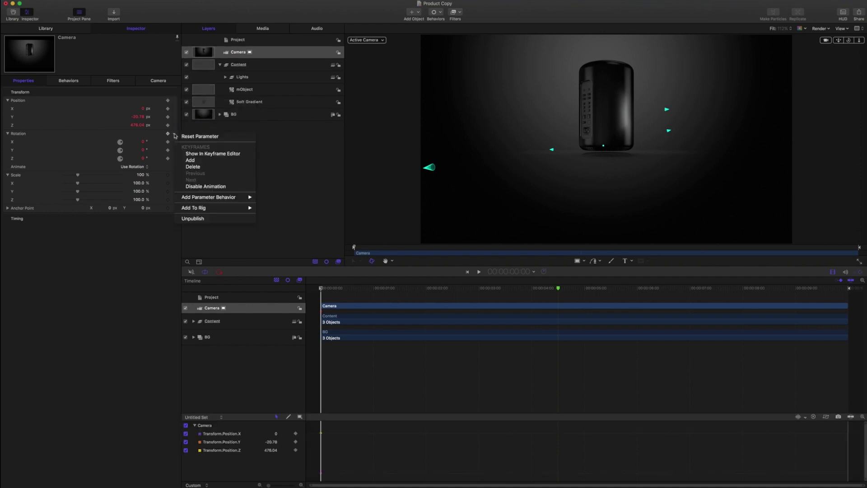
{"action": "left_click", "coordinate": [190, 154]}
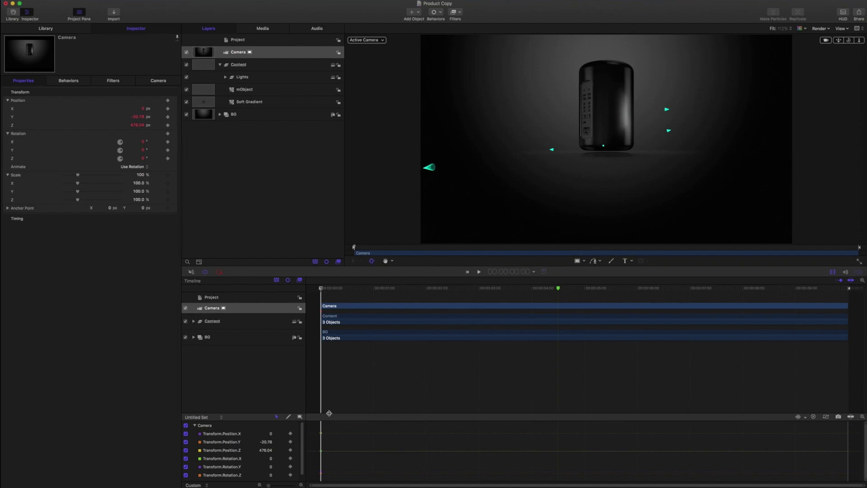
{"action": "left_click_drag", "start_coordinate": [329, 414], "coordinate": [326, 341]}
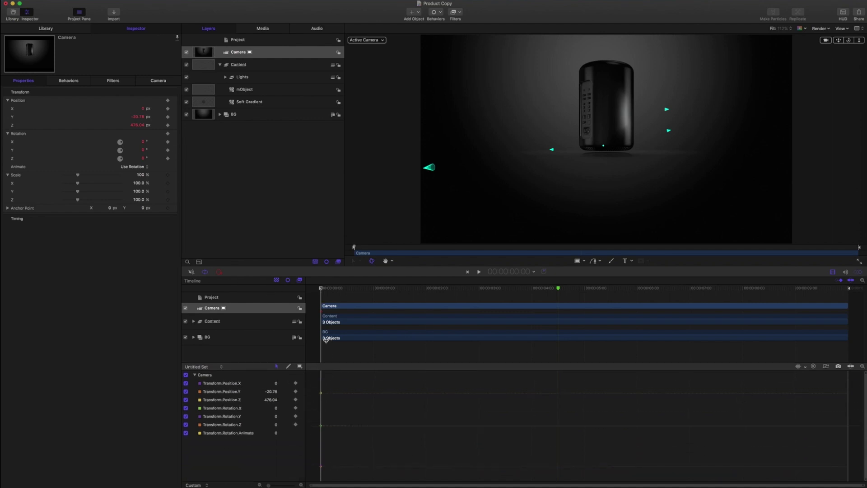
{"action": "left_click", "coordinate": [860, 273]}
{"action": "left_click", "coordinate": [859, 274]}
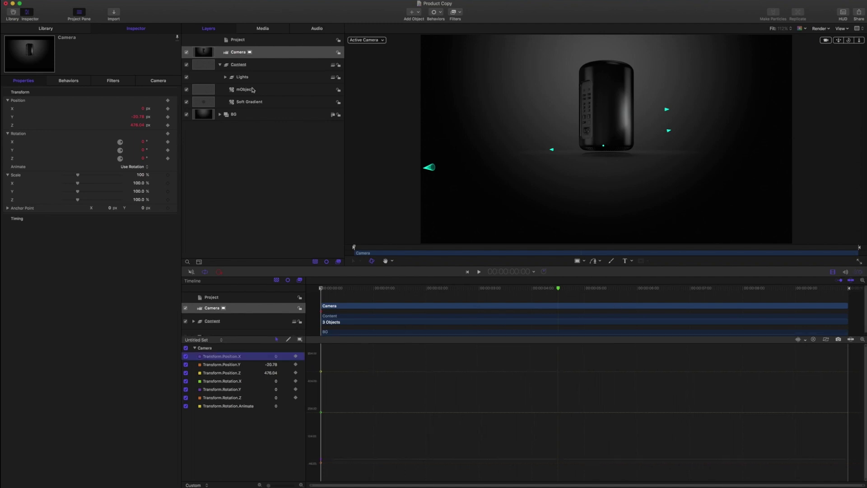
- Keyframe the mObject layer's Y Rotation at the start of the timeline and show it in the Keyframe Editor
{"action": "left_click", "coordinate": [252, 90]}
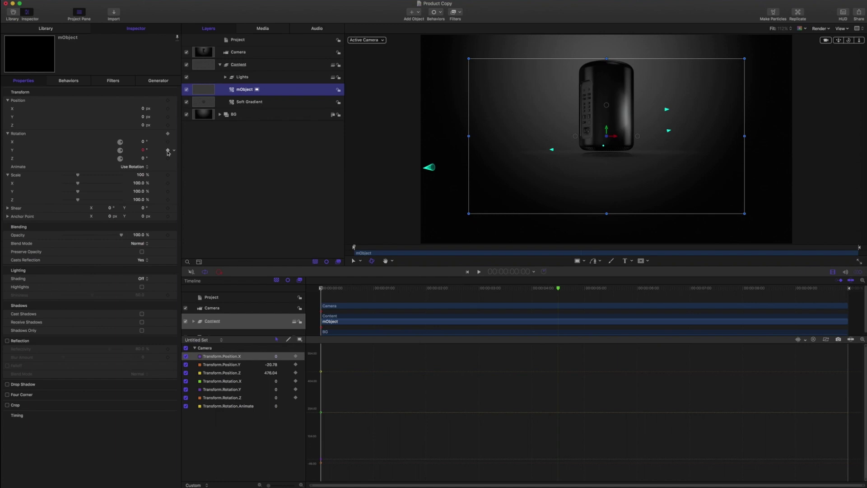
{"action": "left_click", "coordinate": [174, 151]}
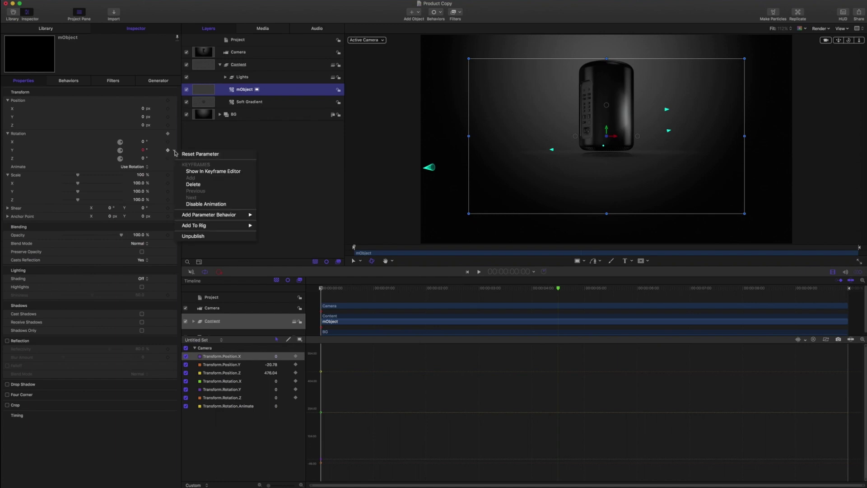
{"action": "left_click", "coordinate": [201, 172]}
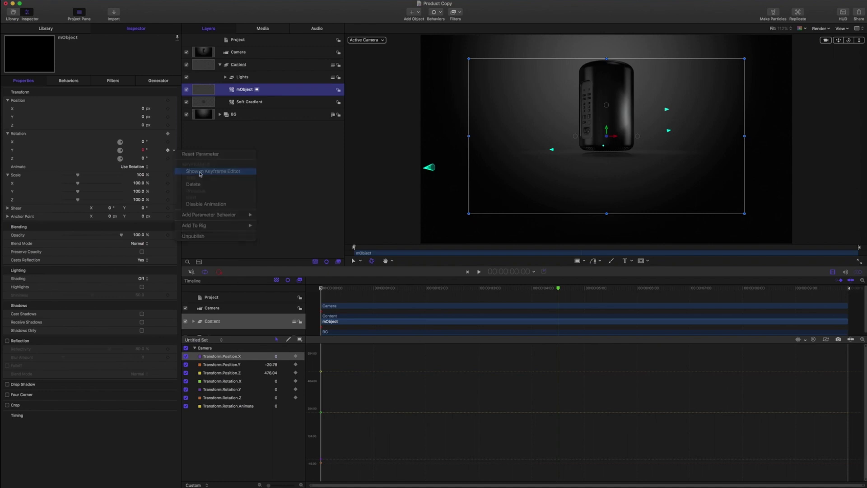
- Set the interpolation of all listed Camera and mObject transform parameters in the Keyframe Editor to Bezier
{"action": "left_click", "coordinate": [226, 357]}
{"action": "left_click", "coordinate": [227, 365]}
{"action": "left_click", "coordinate": [228, 373]}
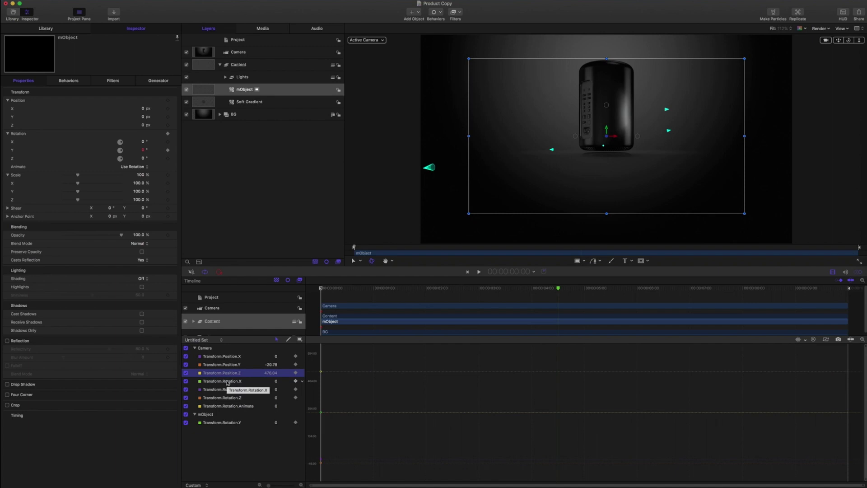
{"action": "left_click", "coordinate": [229, 382]}
{"action": "left_click", "coordinate": [231, 389]}
{"action": "left_click", "coordinate": [233, 398]}
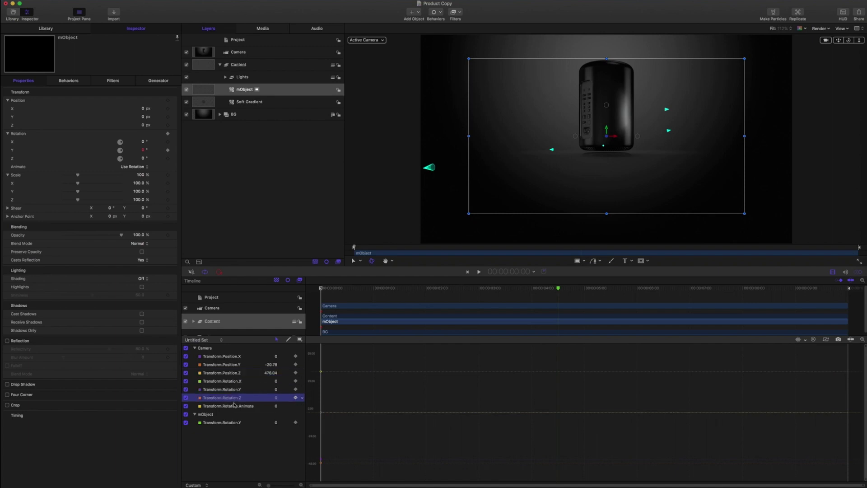
{"action": "left_click", "coordinate": [234, 356]}
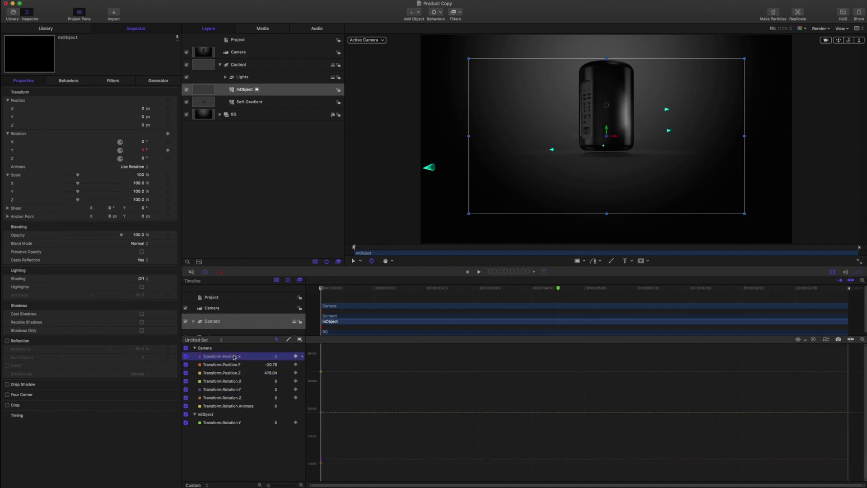
{"action": "left_click", "coordinate": [232, 424], "text": "shift"}
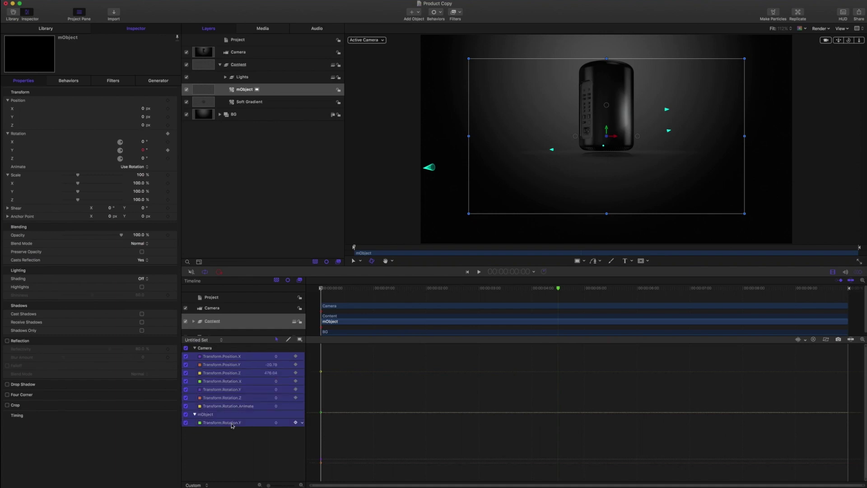
{"action": "left_click", "coordinate": [302, 357]}
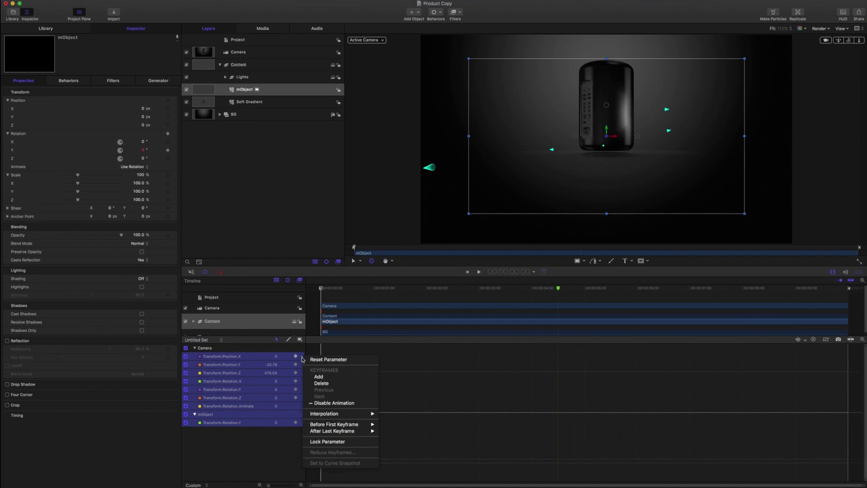
{"action": "mouse_move", "coordinate": [366, 414]}
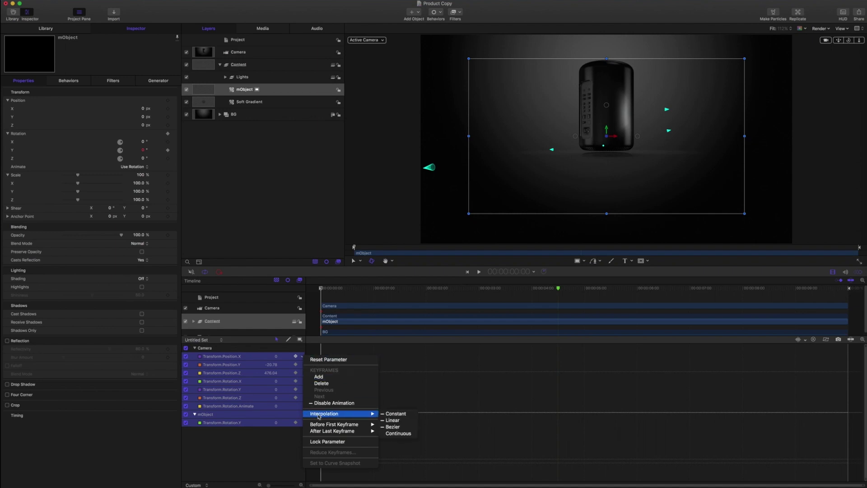
{"action": "left_click", "coordinate": [393, 427]}
- Check the interpolation type of the Camera's X and Z Position curves and the mObject's Y Rotation curve
{"action": "left_click", "coordinate": [284, 446]}
{"action": "left_click", "coordinate": [303, 357]}
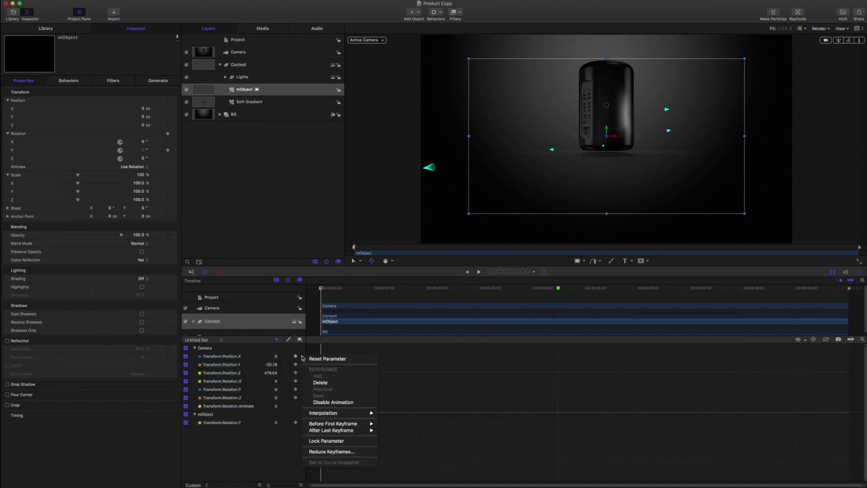
{"action": "mouse_move", "coordinate": [327, 414]}
{"action": "left_click", "coordinate": [246, 459]}
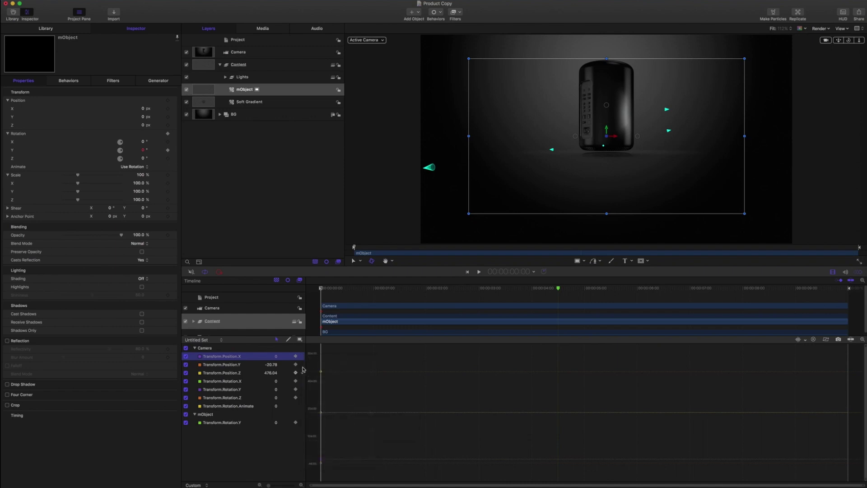
{"action": "left_click", "coordinate": [301, 373]}
{"action": "mouse_move", "coordinate": [328, 433]}
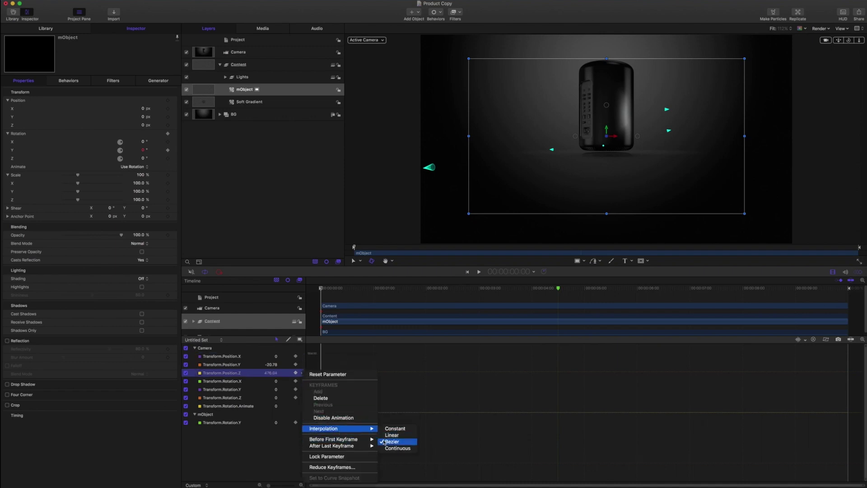
{"action": "left_click", "coordinate": [387, 441]}
{"action": "left_click", "coordinate": [302, 423]}
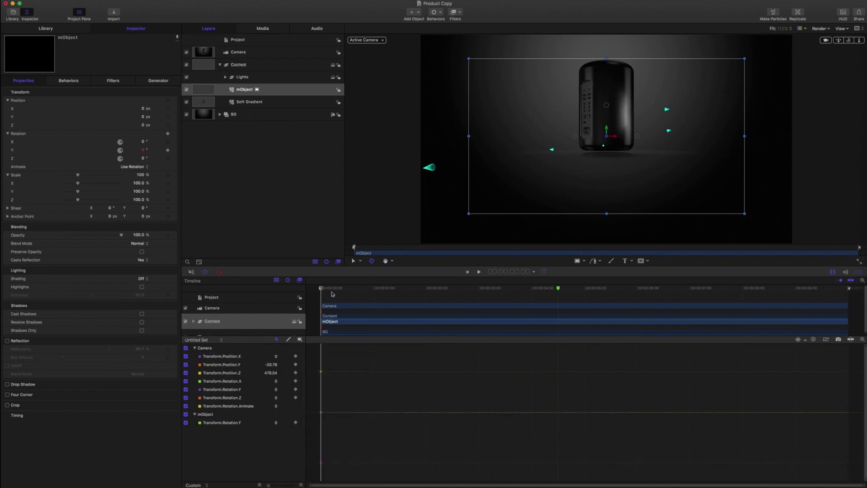
- Scrub through the timeline to check the keyframed parameters, and save the Product Copy project
{"action": "left_click_drag", "start_coordinate": [336, 289], "coordinate": [746, 300]}
{"action": "left_click_drag", "start_coordinate": [646, 289], "coordinate": [450, 289]}
{"action": "left_click_drag", "start_coordinate": [385, 289], "coordinate": [497, 286]}
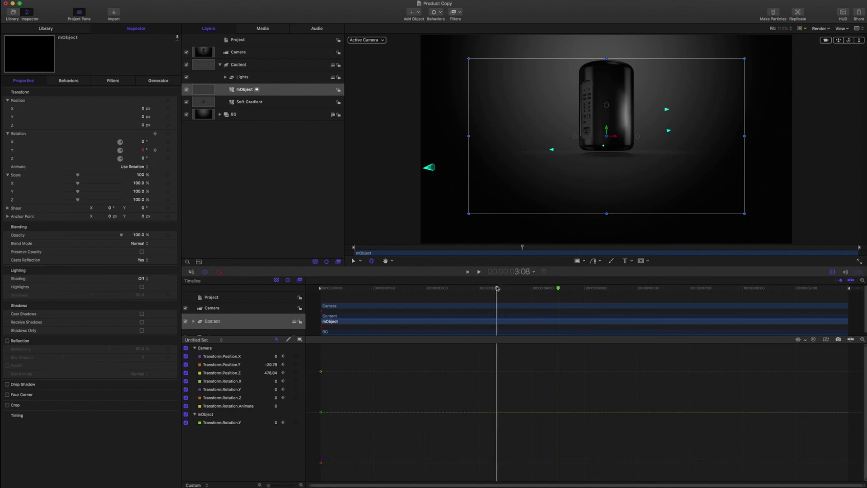
{"action": "left_click_drag", "start_coordinate": [553, 289], "coordinate": [374, 291]}
{"action": "left_click", "coordinate": [245, 184]}
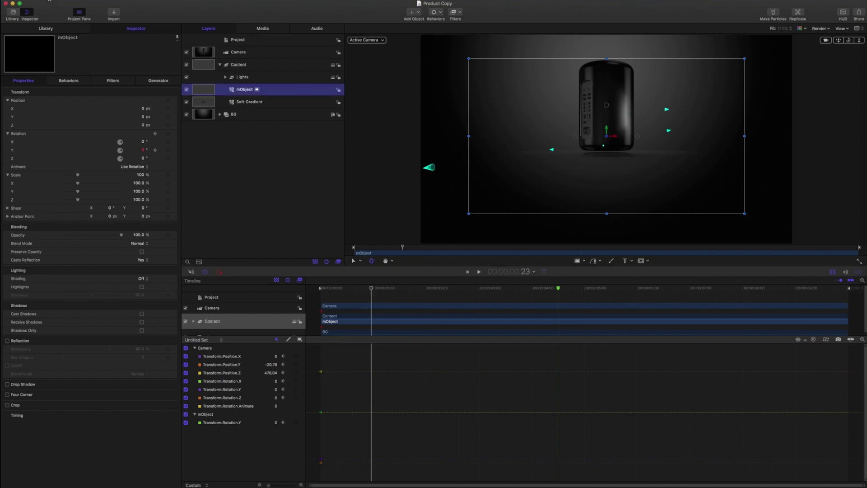
{"action": "left_click", "coordinate": [48, 0]}
{"action": "left_click", "coordinate": [53, 41]}
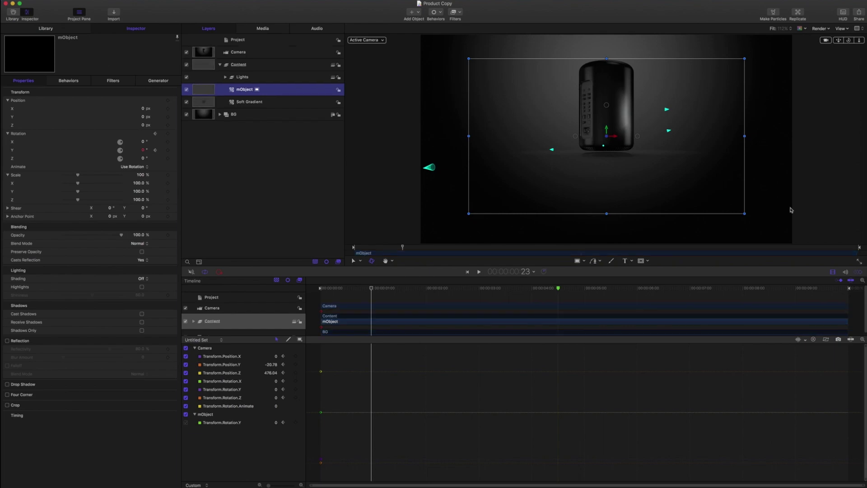
- Switch to Final Cut Pro and delete the Product clip from the Keyframe Example timeline
{"action": "left_click", "coordinate": [863, 193]}
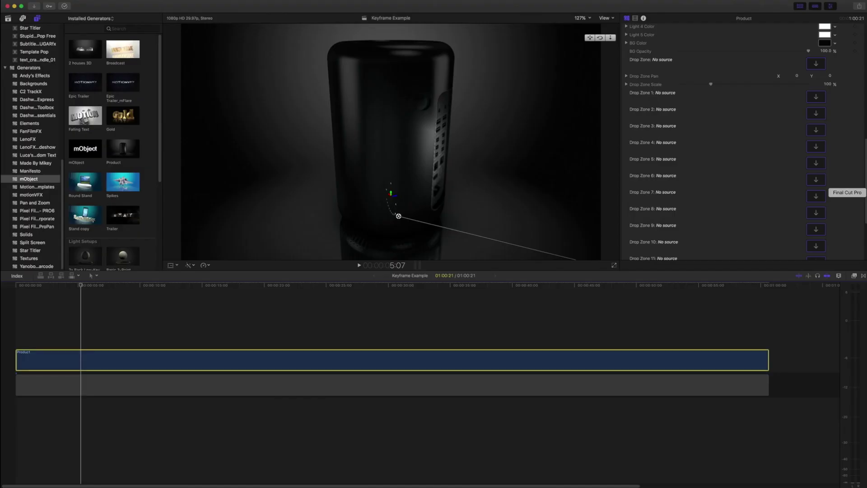
{"action": "left_click_drag", "start_coordinate": [82, 288], "coordinate": [86, 286]}
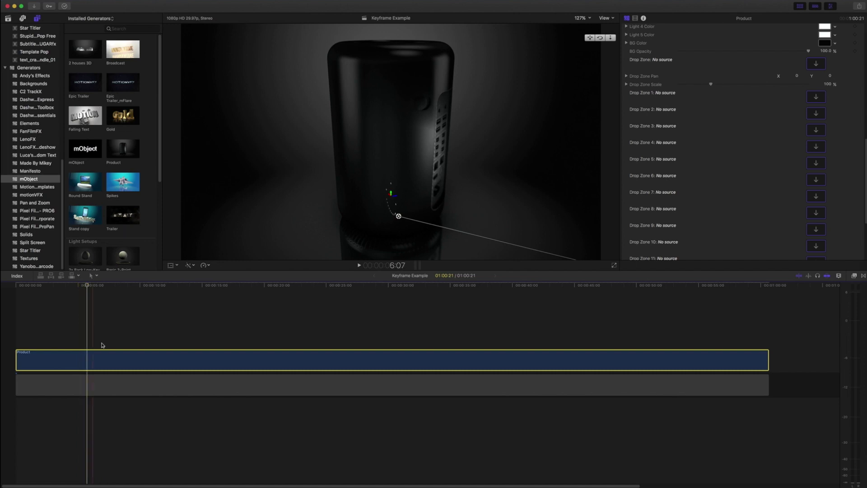
{"action": "key", "text": "Delete"}
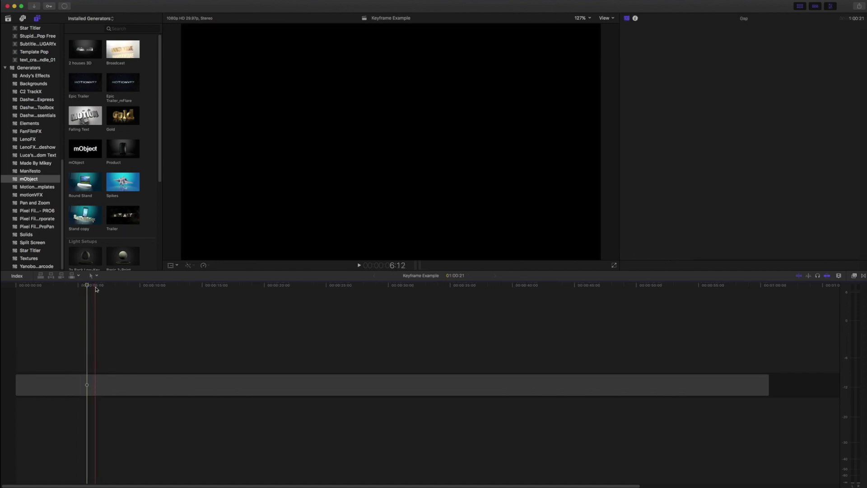
- Place the Product Copy generator from the mObject category at the timeline start and extend it to the end of the gap clip
{"action": "left_click", "coordinate": [95, 286]}
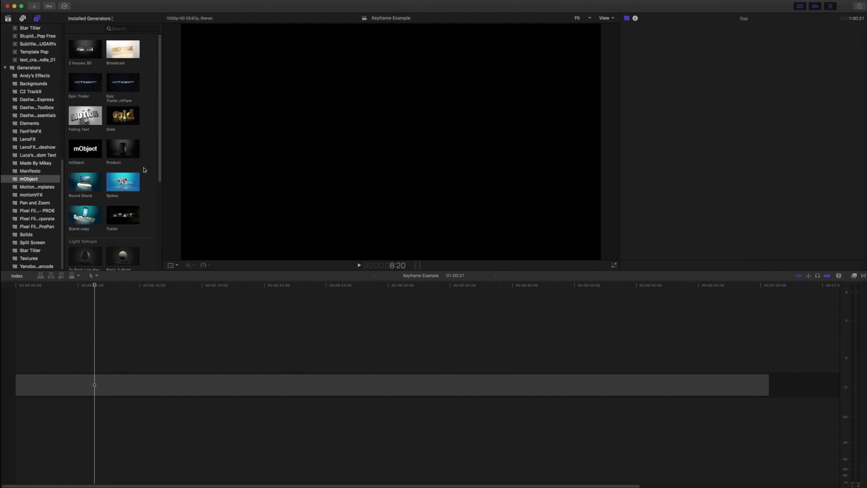
{"action": "left_click", "coordinate": [31, 172]}
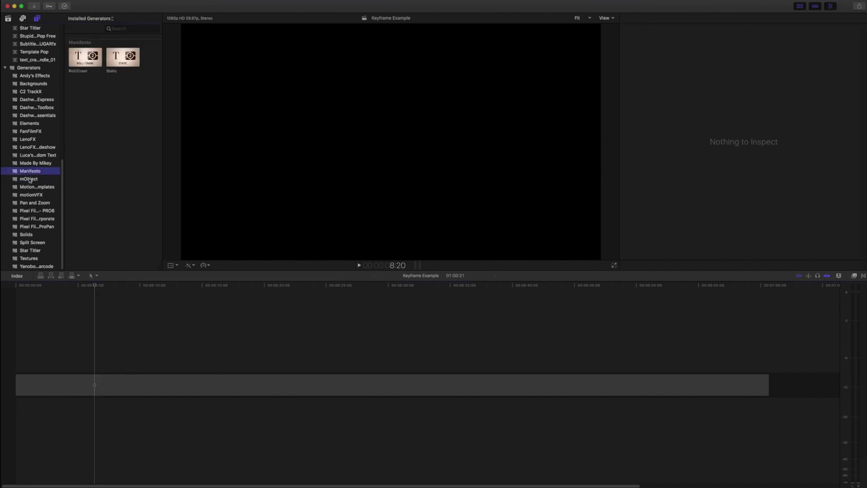
{"action": "left_click", "coordinate": [29, 179]}
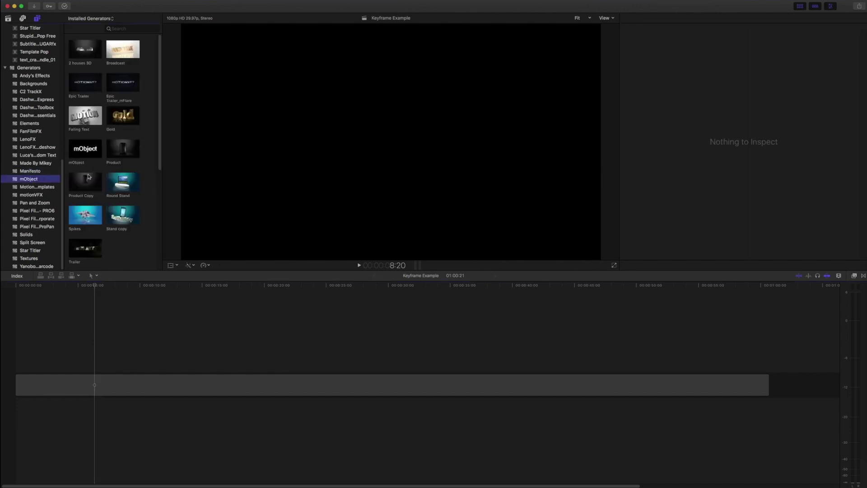
{"action": "left_click_drag", "start_coordinate": [88, 177], "coordinate": [16, 361]}
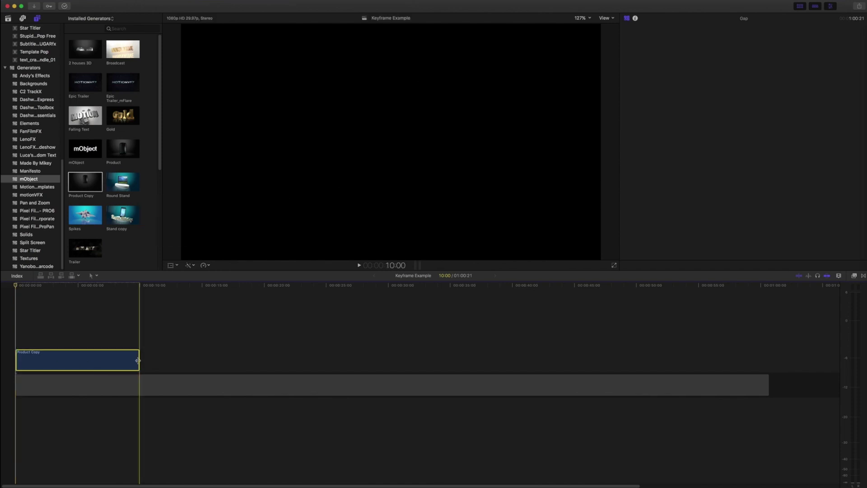
{"action": "left_click_drag", "start_coordinate": [138, 361], "coordinate": [769, 348]}
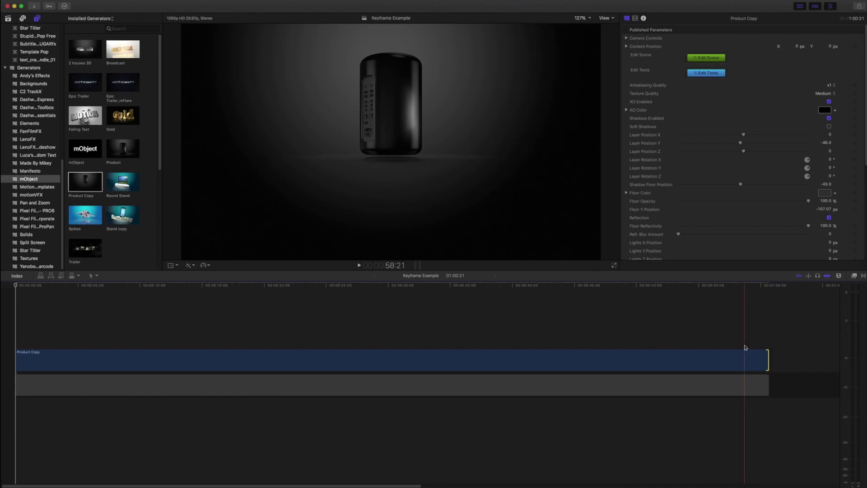
- Examine the Product Copy clip's published parameters, from Camera Controls down to the Position, Rotation and Y Rotation entries
{"action": "left_click", "coordinate": [736, 286]}
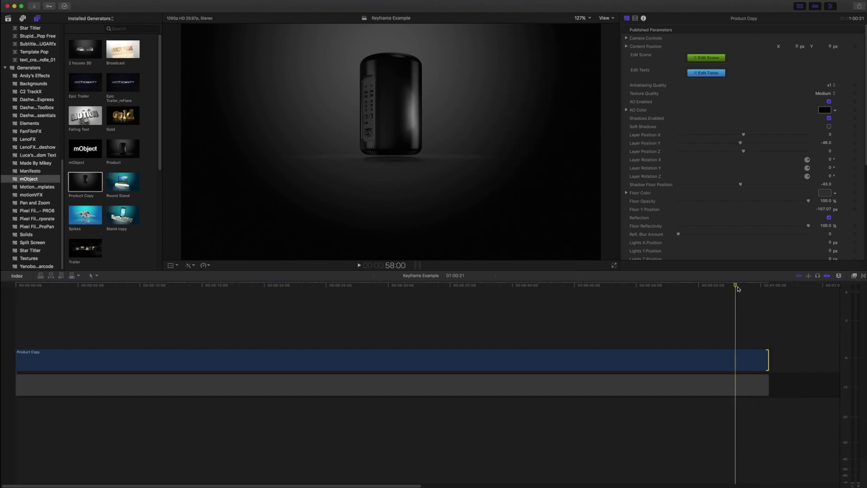
{"action": "left_click", "coordinate": [627, 38]}
{"action": "left_click", "coordinate": [626, 38]}
{"action": "left_click", "coordinate": [627, 38]}
{"action": "left_click", "coordinate": [627, 38]}
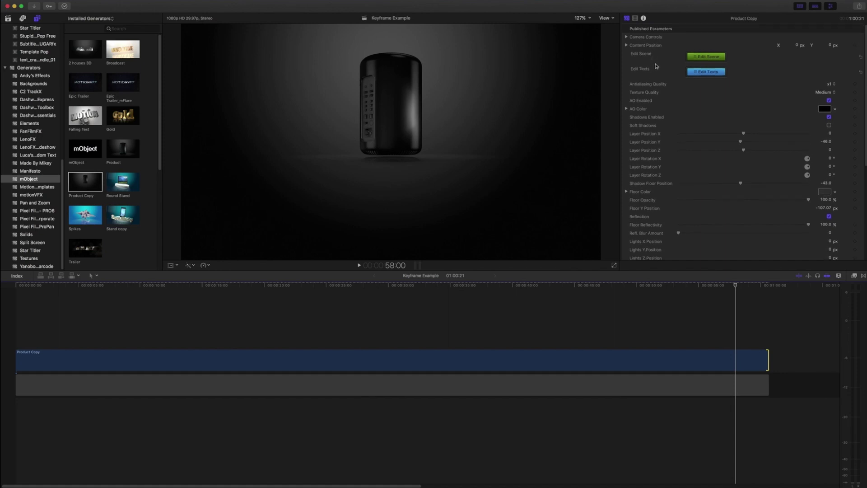
{"action": "scroll", "coordinate": [656, 66], "scroll_direction": "down", "scroll_amount": 2}
{"action": "scroll", "coordinate": [655, 65], "scroll_direction": "down", "scroll_amount": 10}
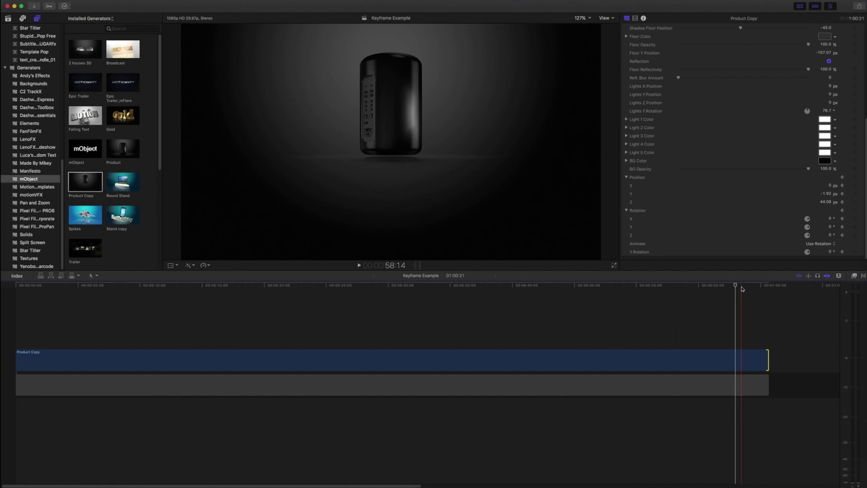
- Scrub back through the timeline and select the Product Copy clip
{"action": "left_click_drag", "start_coordinate": [743, 286], "coordinate": [414, 286]}
{"action": "left_click", "coordinate": [754, 358]}
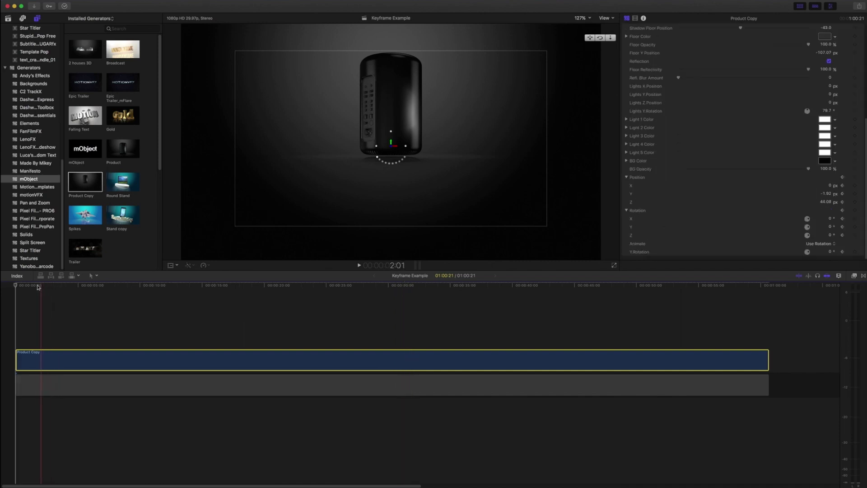
- Near the end of the Product Copy clip, at about 1:00:10, add keyframes for Position, Rotation and Y Rotation
{"action": "left_click_drag", "start_coordinate": [20, 287], "coordinate": [766, 295]}
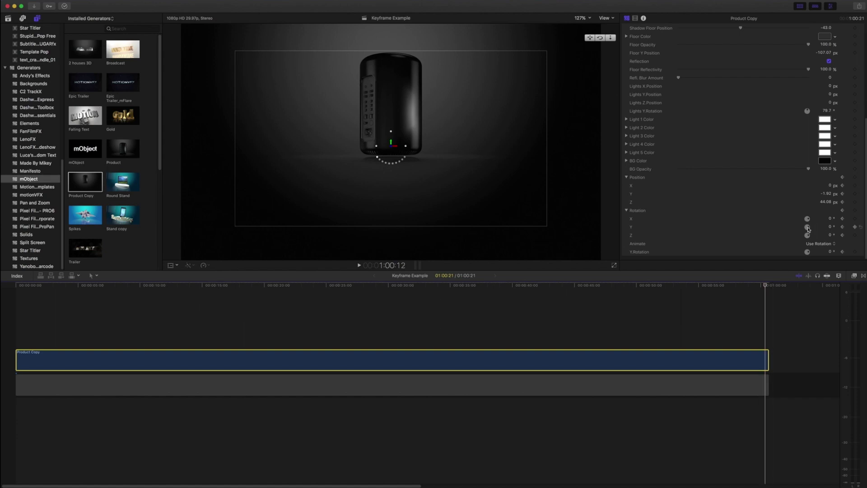
{"action": "left_click", "coordinate": [856, 179]}
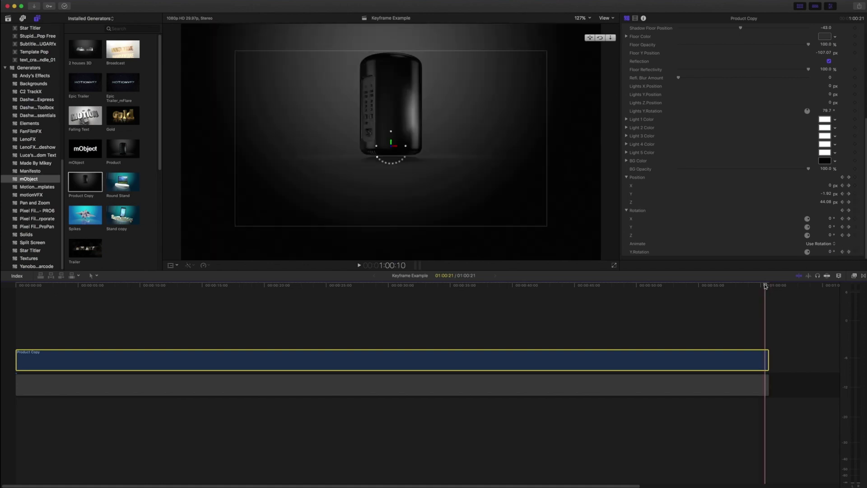
- At the timeline start, keyframe Position and pull the camera back with Y at about 12 px and Z at about 76.34 px
{"action": "left_click_drag", "start_coordinate": [765, 285], "coordinate": [10, 306]}
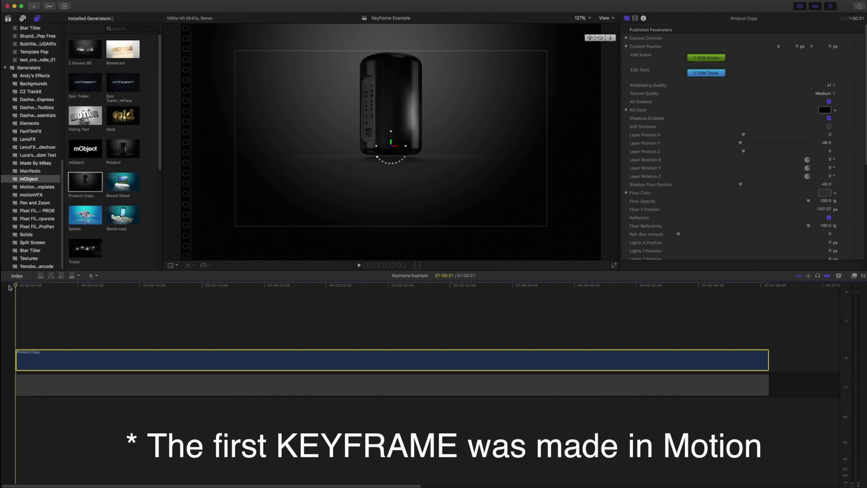
{"action": "scroll", "coordinate": [669, 216], "scroll_direction": "down", "scroll_amount": 6}
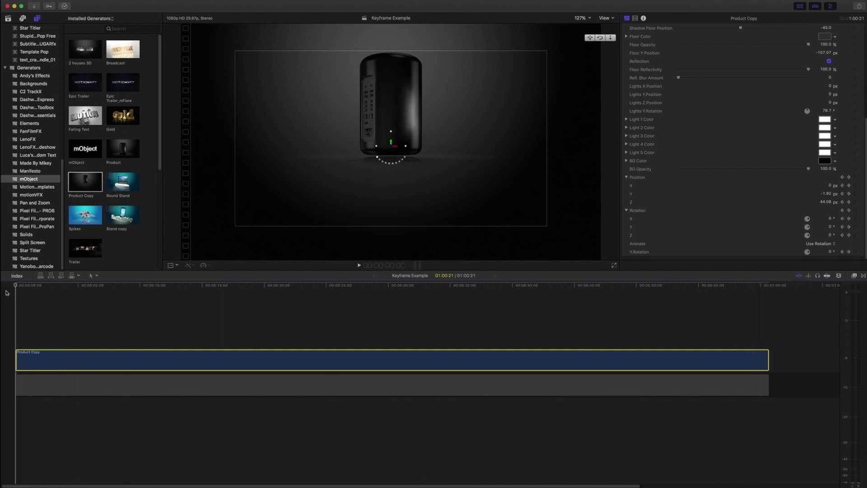
{"action": "left_click", "coordinate": [855, 177]}
{"action": "left_click_drag", "start_coordinate": [826, 204], "coordinate": [827, 194]}
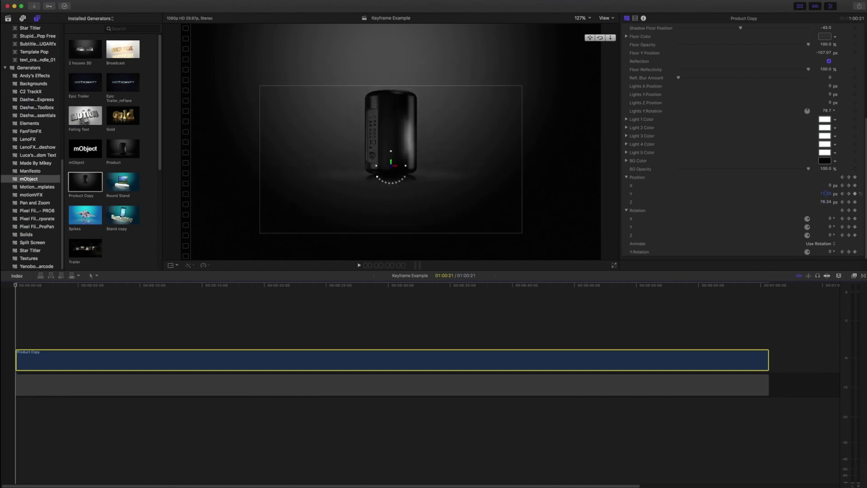
- At 5:06, keyframe Position Y 6.77 px and Z about -29.9 px, Rotation X -22.1° and Y Rotation about 105°
{"action": "left_click_drag", "start_coordinate": [16, 285], "coordinate": [80, 286]}
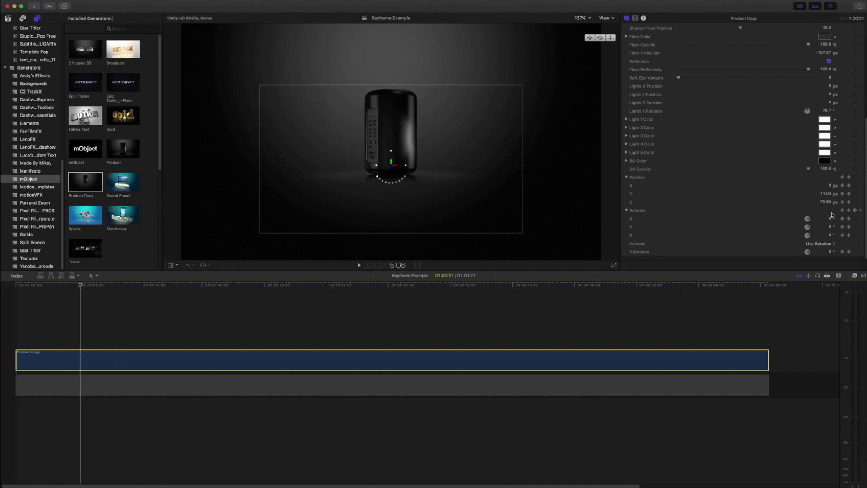
{"action": "mouse_move", "coordinate": [826, 202]}
{"action": "left_mouse_down"}
{"action": "mouse_move", "coordinate": [818, 198]}
{"action": "mouse_move", "coordinate": [831, 220]}
{"action": "mouse_move", "coordinate": [827, 197]}
{"action": "left_mouse_up"}
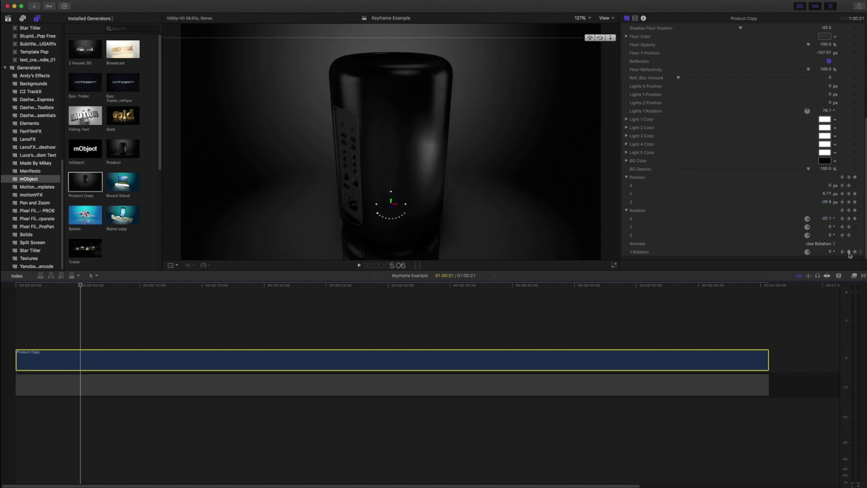
{"action": "left_click_drag", "start_coordinate": [829, 254], "coordinate": [829, 254]}
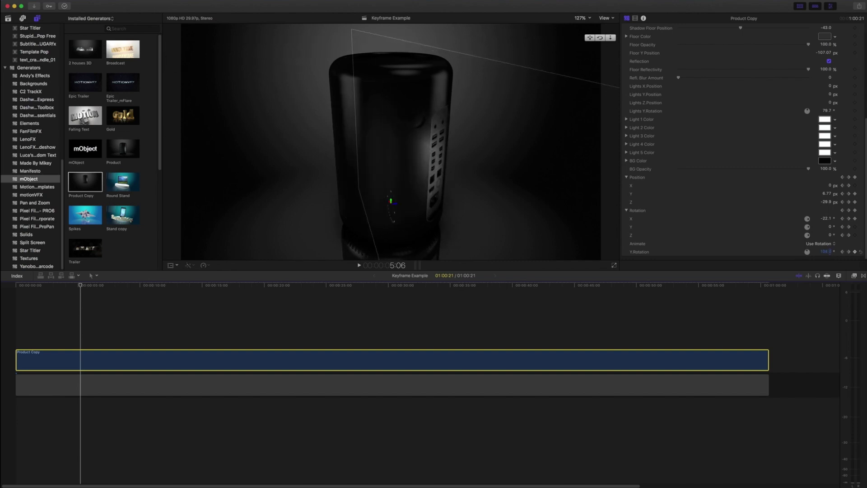
- Play the timeline from the start to preview the Product Copy clip's camera move and object rotation
{"action": "key", "text": "Home"}
{"action": "key", "text": "space"}
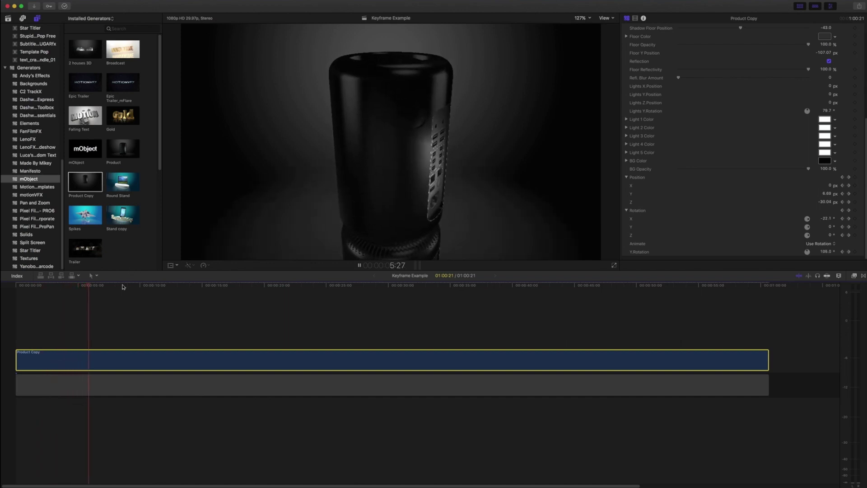
{"action": "left_click", "coordinate": [8, 286]}
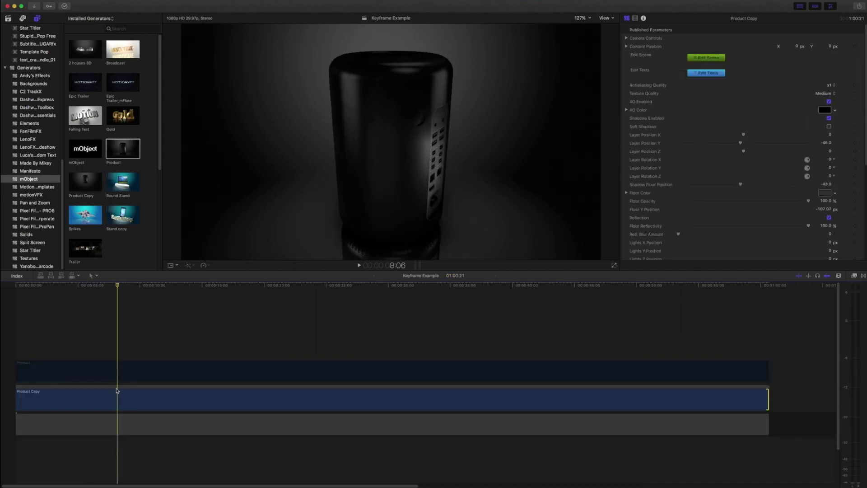
- Show the Product Copy clip's video animation, scrub around its keyframe near five seconds, and hide the animation display again
{"action": "left_click", "coordinate": [119, 399]}
{"action": "right_click", "coordinate": [119, 400]}
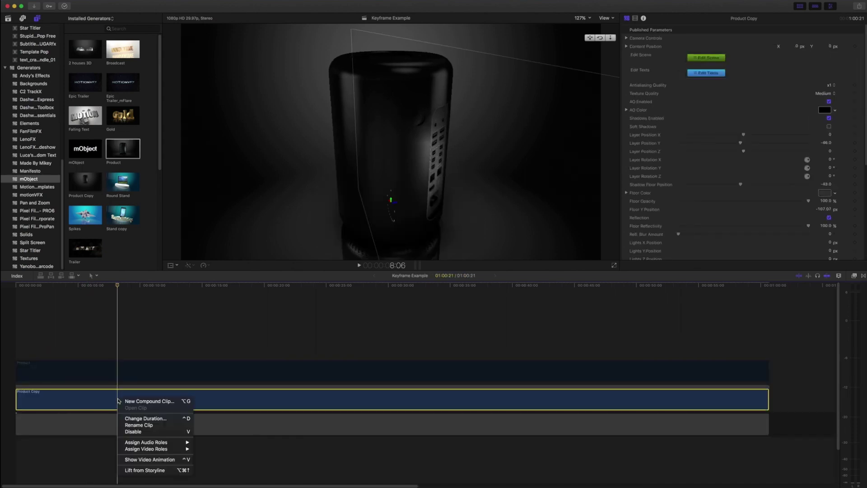
{"action": "left_click", "coordinate": [108, 401]}
{"action": "right_click", "coordinate": [121, 399]}
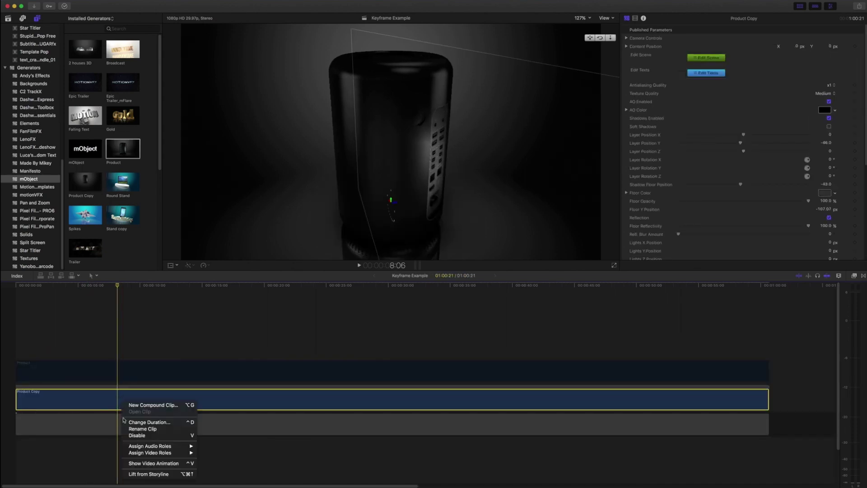
{"action": "left_click", "coordinate": [145, 463]}
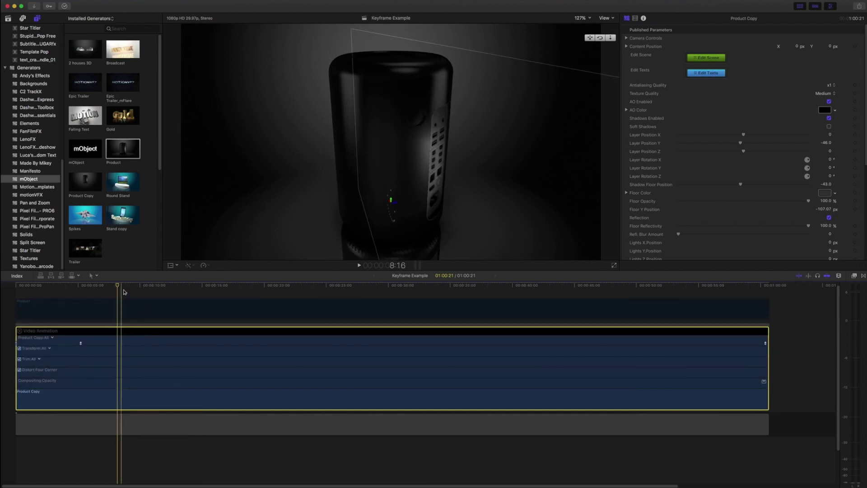
{"action": "left_click_drag", "start_coordinate": [118, 286], "coordinate": [93, 301]}
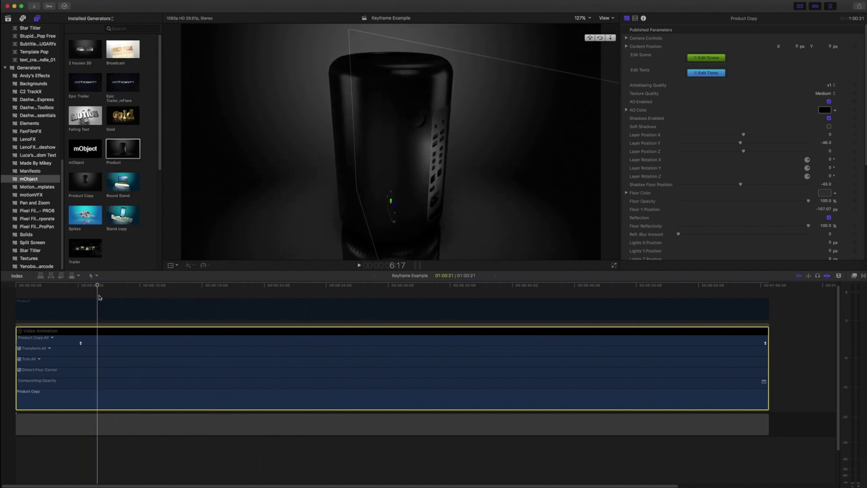
{"action": "left_click_drag", "start_coordinate": [99, 297], "coordinate": [84, 287]}
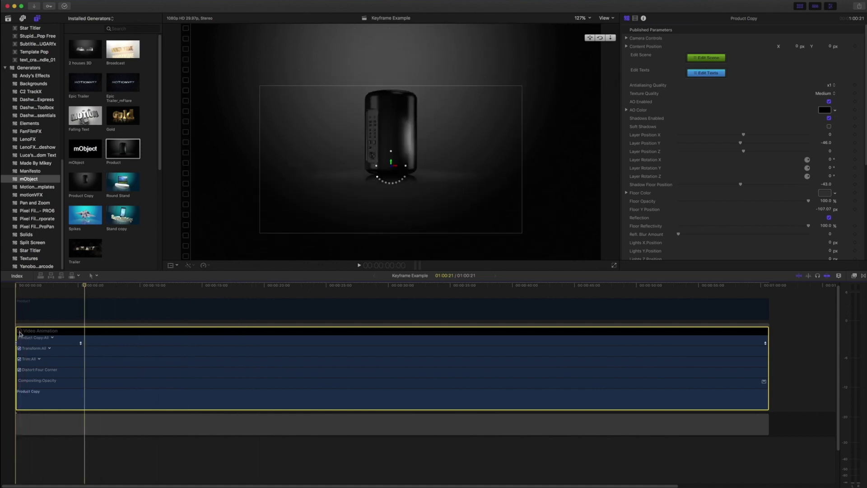
{"action": "left_click", "coordinate": [20, 331]}
{"action": "left_click_drag", "start_coordinate": [79, 286], "coordinate": [88, 285]}
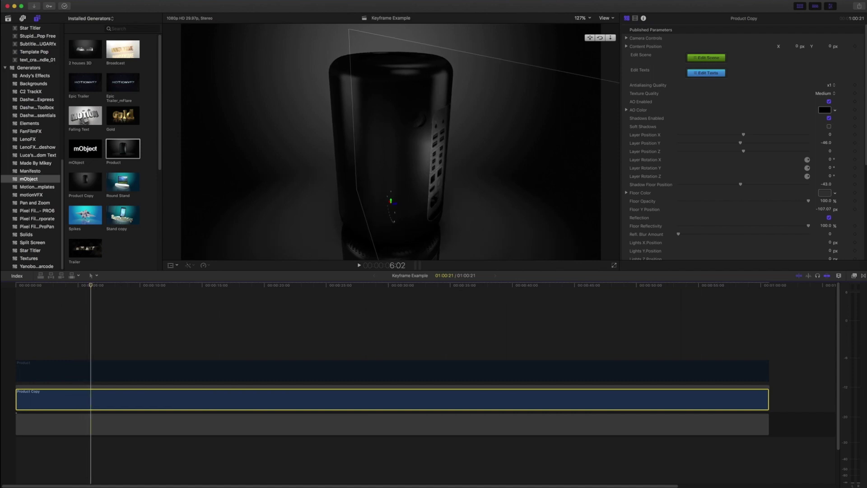
{"action": "left_click", "coordinate": [75, 0]}
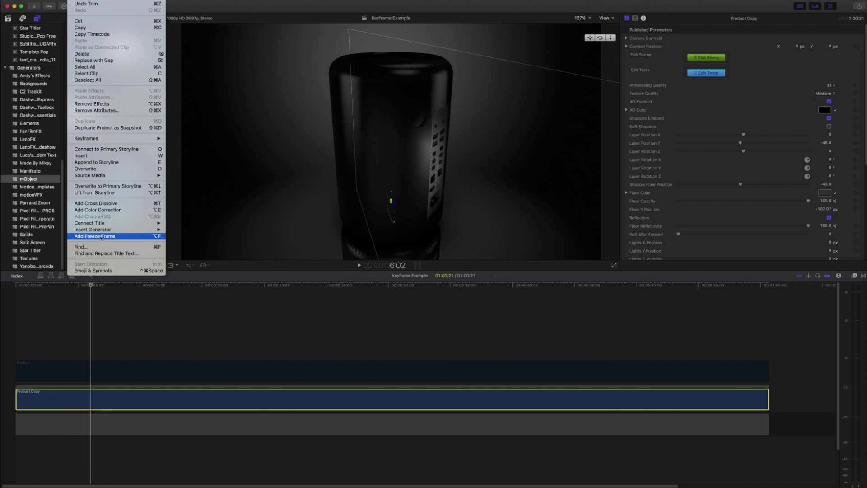
{"action": "left_click", "coordinate": [100, 236]}
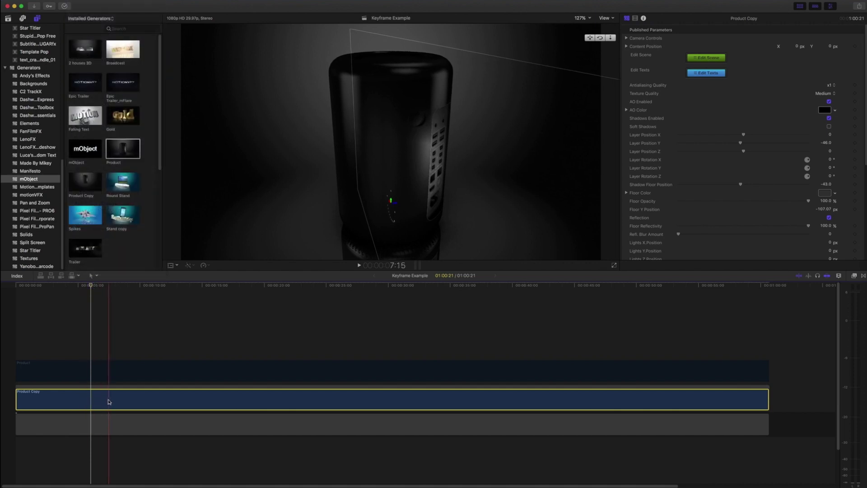
{"action": "mouse_move", "coordinate": [103, 286]}
{"action": "left_mouse_down"}
{"action": "mouse_move", "coordinate": [126, 285]}
{"action": "mouse_move", "coordinate": [97, 283]}
{"action": "left_mouse_up"}
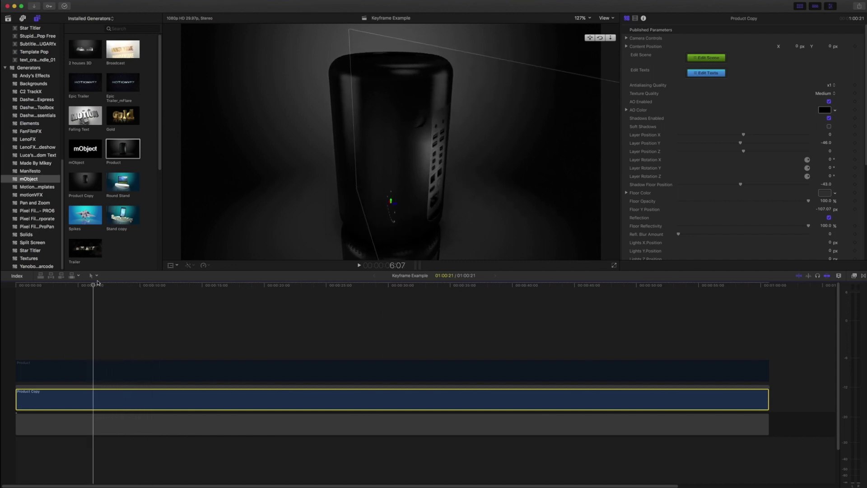
- Show the Product Copy clip's video animation and bring up its Position and Rotation parameters at the 5:06 keyframe
{"action": "right_click", "coordinate": [77, 398]}
{"action": "left_click", "coordinate": [104, 466]}
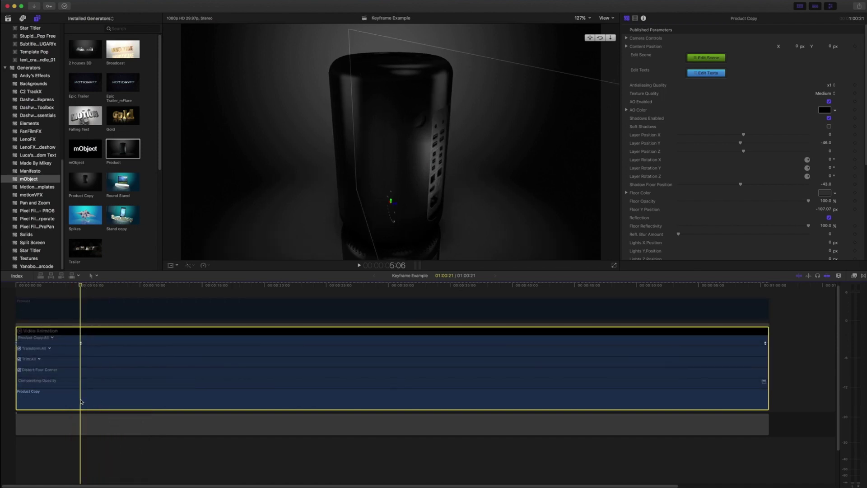
{"action": "scroll", "coordinate": [841, 201], "scroll_direction": "down", "scroll_amount": 5}
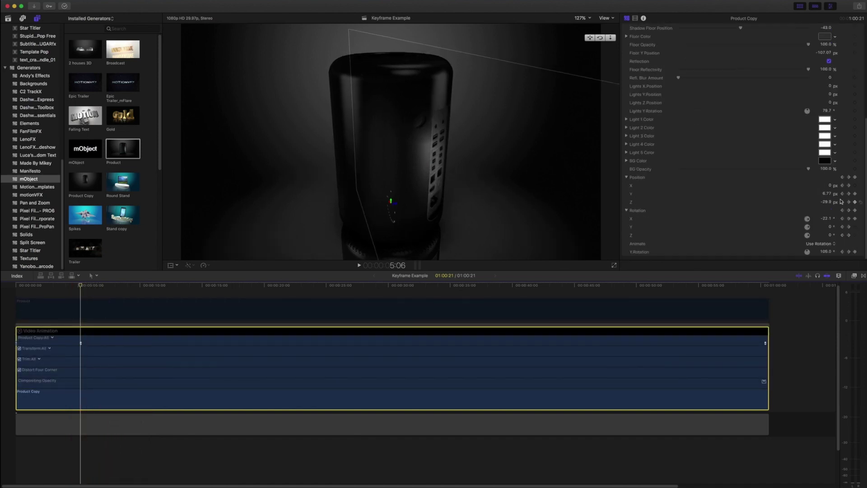
- Scrub between 15:03 and 5:22 to examine how Position and Rotation change after the second keyframe
{"action": "left_click_drag", "start_coordinate": [170, 285], "coordinate": [203, 286]}
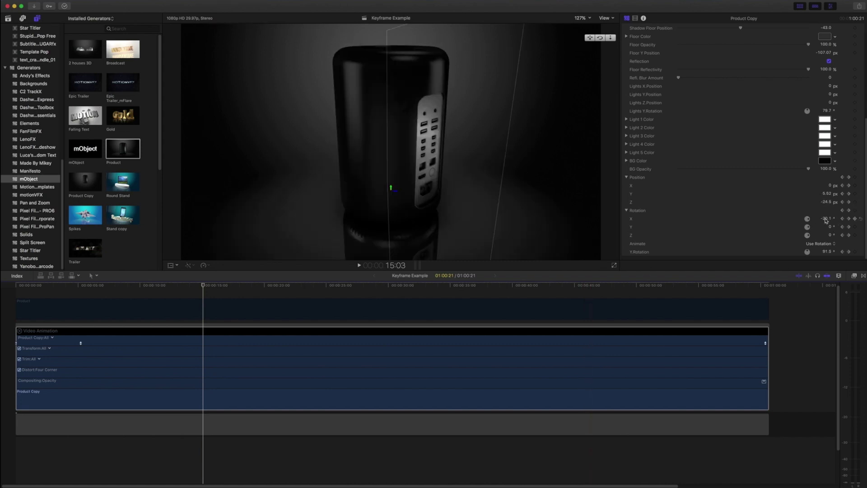
{"action": "left_click_drag", "start_coordinate": [201, 287], "coordinate": [140, 290]}
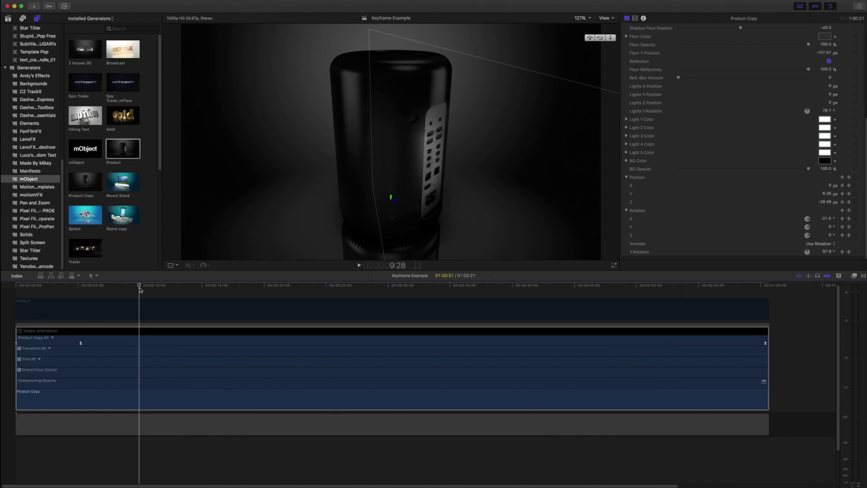
{"action": "left_click_drag", "start_coordinate": [140, 290], "coordinate": [87, 293]}
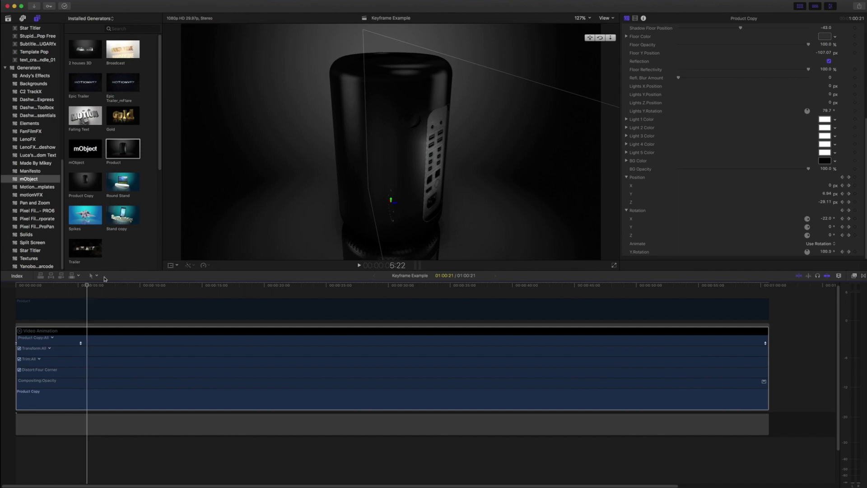